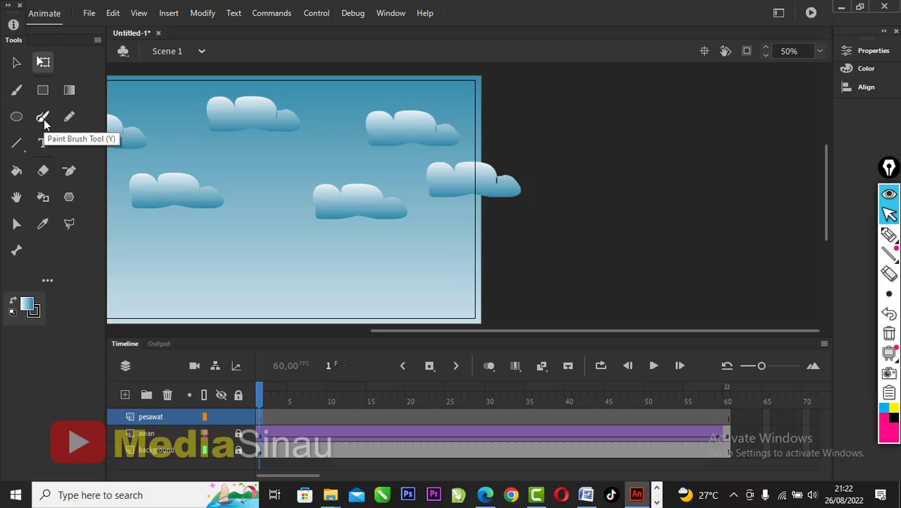
- Draw the airplane's fuselage outline freehand with the Paint Brush on the pesawat layer, the raised tail reaching past the stage's edge
{"action": "left_click", "coordinate": [44, 120]}
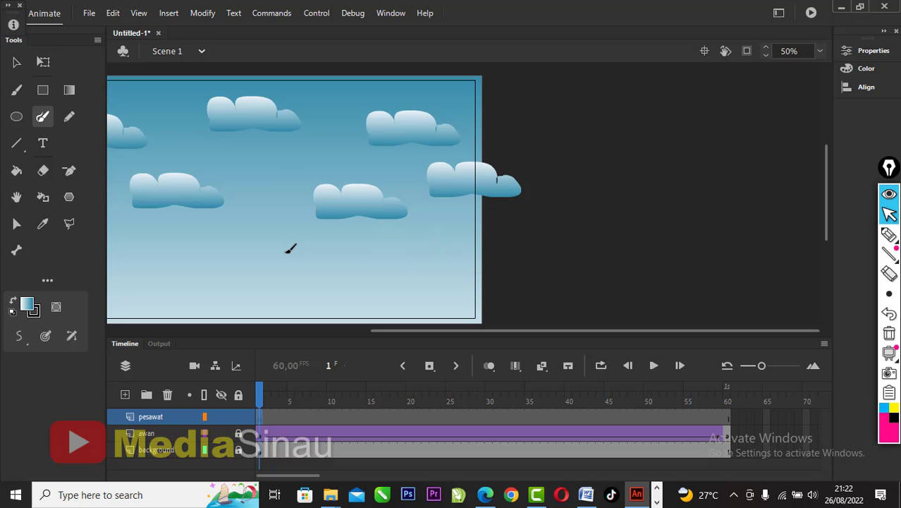
{"action": "mouse_move", "coordinate": [400, 277]}
{"action": "left_mouse_down"}
{"action": "mouse_move", "coordinate": [331, 275]}
{"action": "mouse_move", "coordinate": [296, 250]}
{"action": "mouse_move", "coordinate": [383, 234]}
{"action": "mouse_move", "coordinate": [448, 239]}
{"action": "mouse_move", "coordinate": [493, 210]}
{"action": "mouse_move", "coordinate": [495, 248]}
{"action": "mouse_move", "coordinate": [479, 258]}
{"action": "mouse_move", "coordinate": [365, 282]}
{"action": "left_mouse_up"}
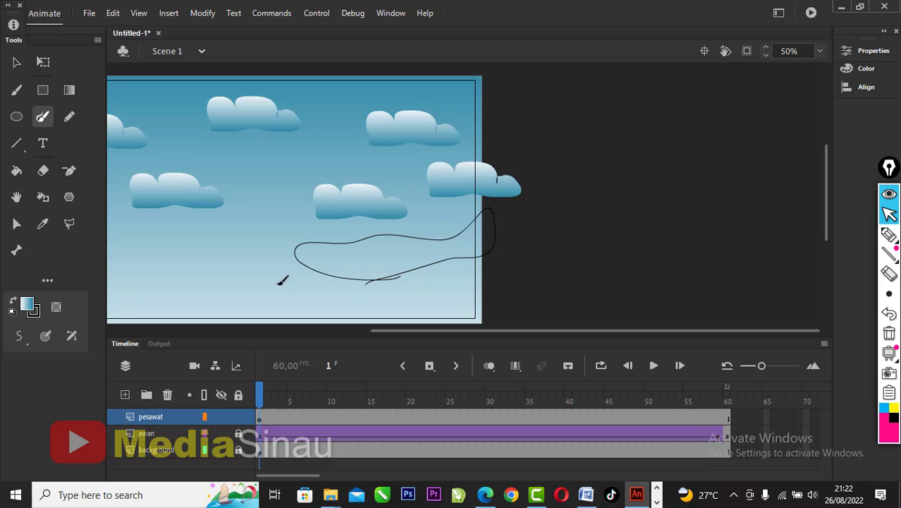
{"action": "left_click", "coordinate": [17, 62]}
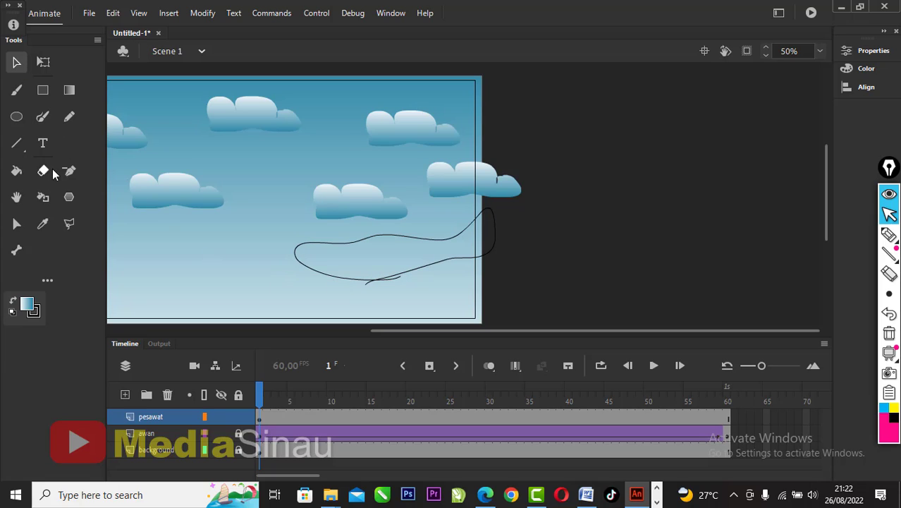
- Draw the airplane's upper and lower wing outlines with the Paint Brush, undoing and redrawing the lower wing with curved edges
{"action": "left_click", "coordinate": [43, 117]}
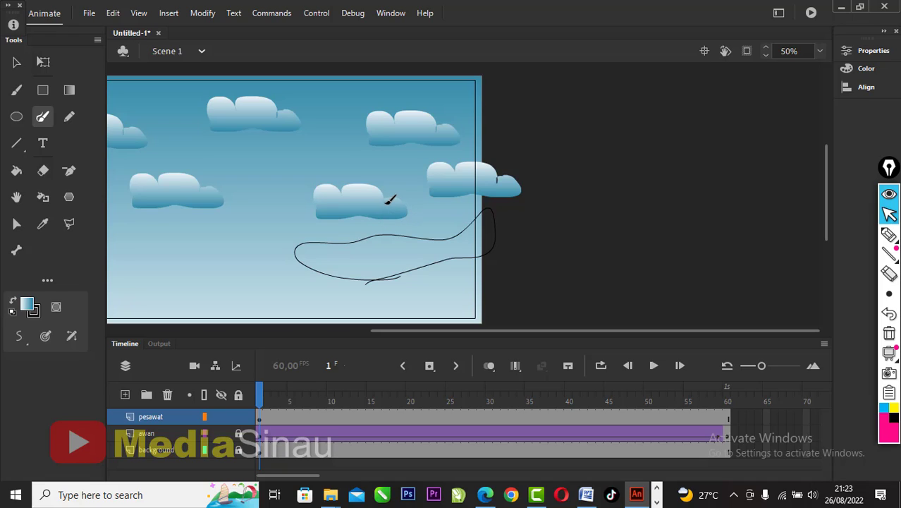
{"action": "left_click_drag", "start_coordinate": [386, 202], "coordinate": [370, 239]}
{"action": "mouse_move", "coordinate": [387, 207]}
{"action": "left_mouse_down"}
{"action": "mouse_move", "coordinate": [405, 206]}
{"action": "mouse_move", "coordinate": [397, 238]}
{"action": "left_mouse_up"}
{"action": "left_click_drag", "start_coordinate": [369, 266], "coordinate": [360, 331]}
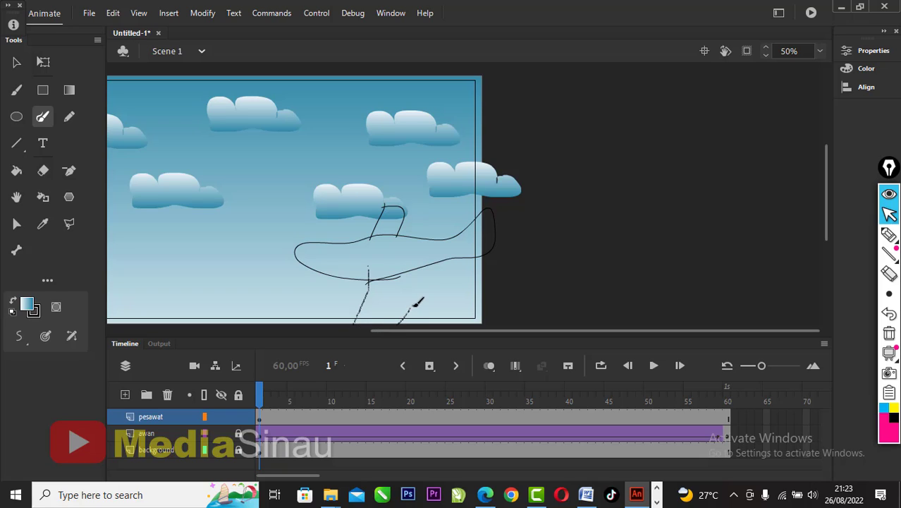
{"action": "key", "text": "ctrl+z"}
{"action": "mouse_move", "coordinate": [357, 271]}
{"action": "left_mouse_down"}
{"action": "mouse_move", "coordinate": [365, 327]}
{"action": "mouse_move", "coordinate": [382, 327]}
{"action": "mouse_move", "coordinate": [402, 310]}
{"action": "mouse_move", "coordinate": [421, 263]}
{"action": "left_mouse_up"}
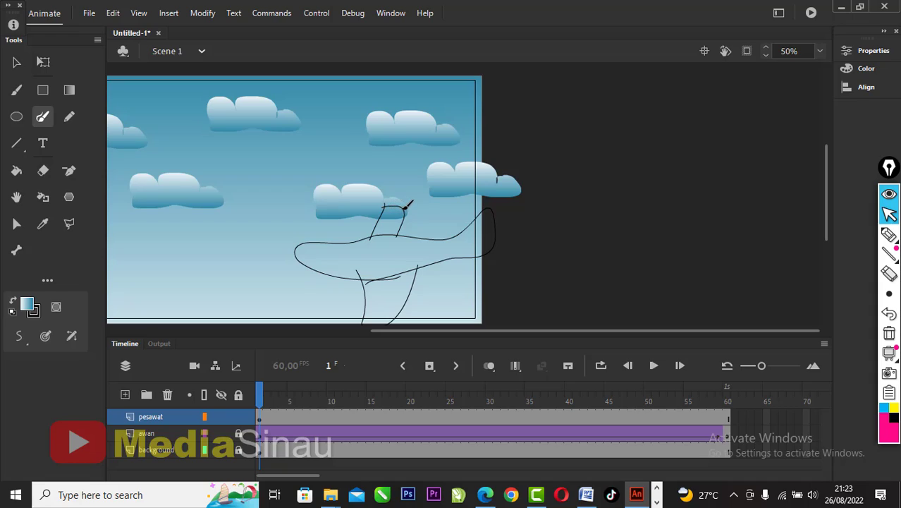
- Add a thickness line beside the upper wing, outline the two tail fins and draw a curved line separating the nose
{"action": "left_click_drag", "start_coordinate": [408, 213], "coordinate": [411, 237]}
{"action": "mouse_move", "coordinate": [461, 245]}
{"action": "left_mouse_down"}
{"action": "mouse_move", "coordinate": [483, 284]}
{"action": "mouse_move", "coordinate": [497, 286]}
{"action": "mouse_move", "coordinate": [491, 248]}
{"action": "mouse_move", "coordinate": [461, 246]}
{"action": "left_mouse_up"}
{"action": "mouse_move", "coordinate": [467, 233]}
{"action": "left_mouse_down"}
{"action": "mouse_move", "coordinate": [475, 203]}
{"action": "mouse_move", "coordinate": [483, 200]}
{"action": "mouse_move", "coordinate": [487, 214]}
{"action": "left_mouse_up"}
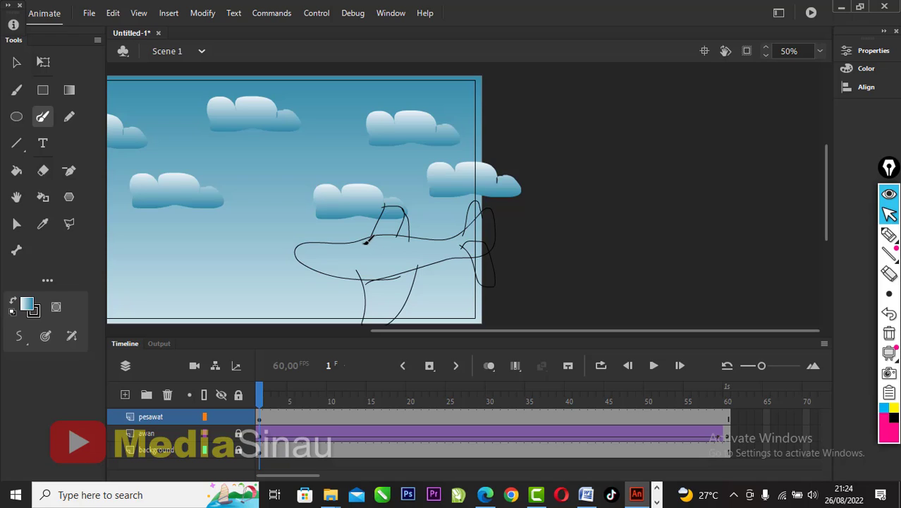
{"action": "left_click_drag", "start_coordinate": [308, 238], "coordinate": [300, 271]}
{"action": "left_click", "coordinate": [17, 63]}
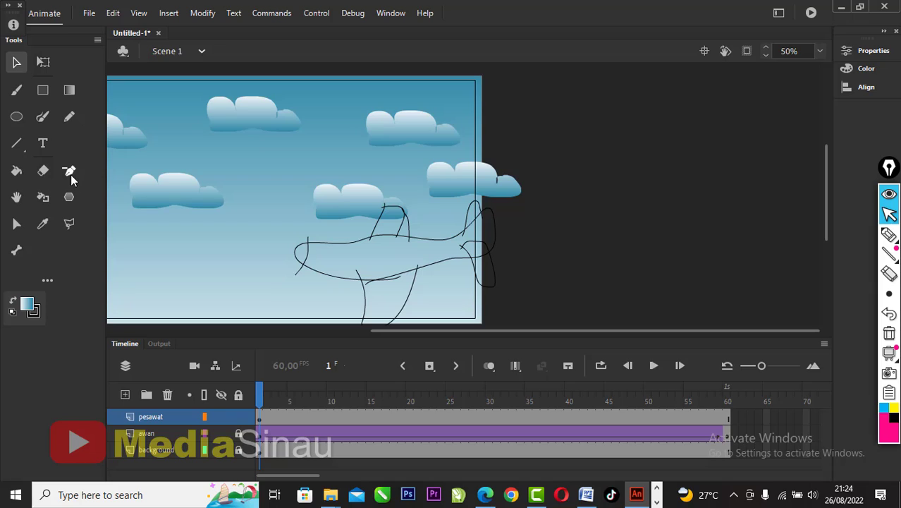
- Fill the airplane's fuselage with blue #0000FF using the Paint Bucket
{"action": "left_click", "coordinate": [26, 301]}
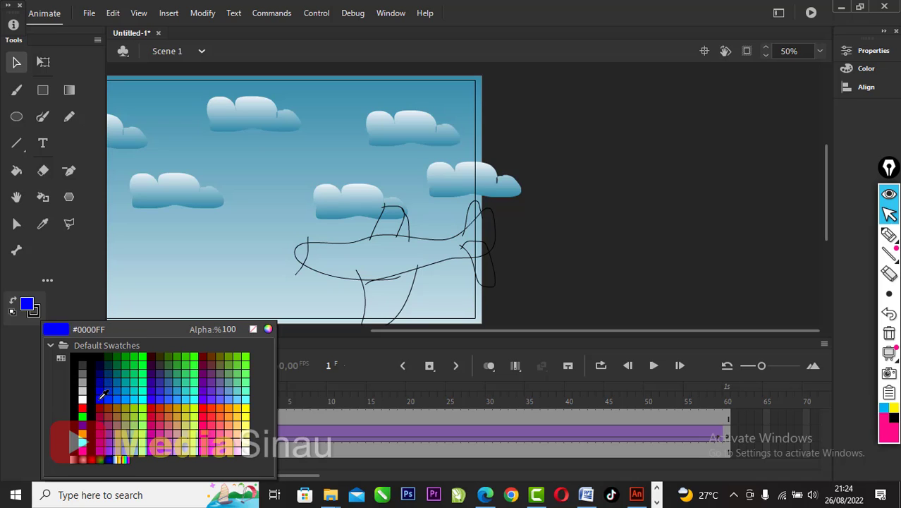
{"action": "left_click", "coordinate": [101, 395]}
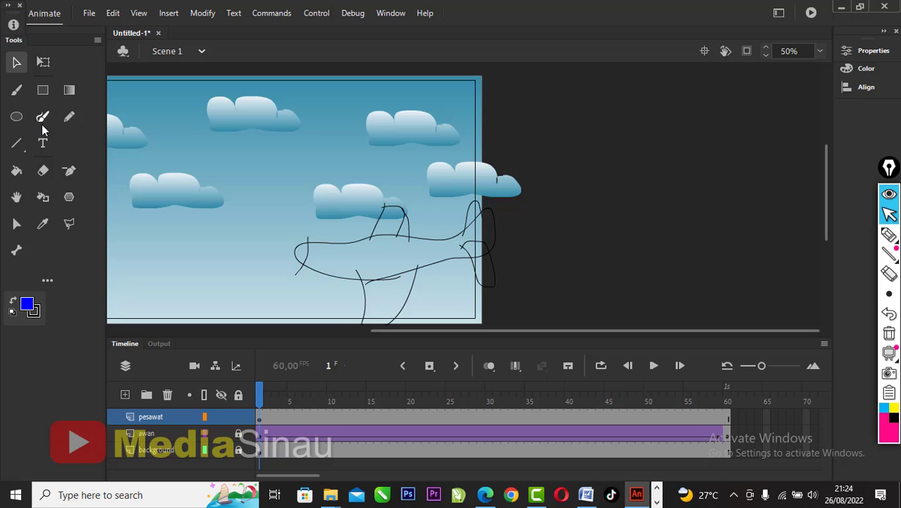
{"action": "left_click", "coordinate": [16, 170]}
{"action": "left_click", "coordinate": [342, 266]}
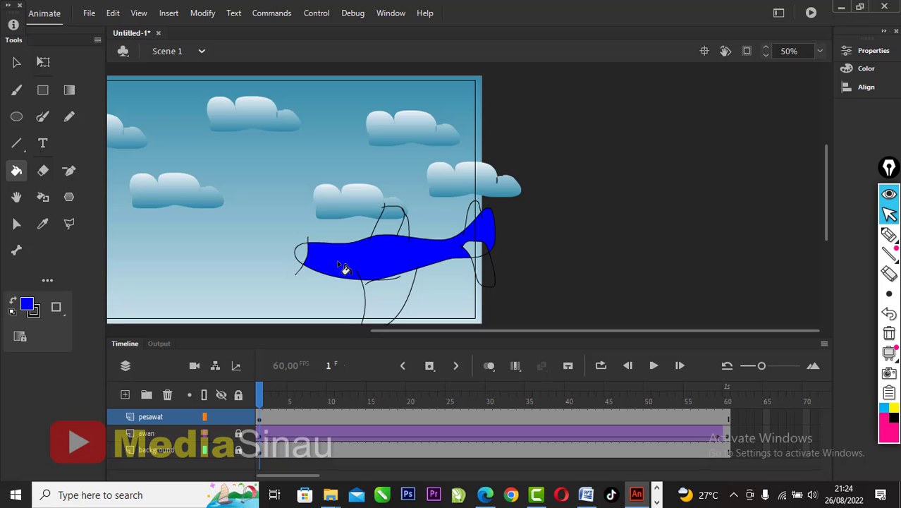
- Fill both wings and both tail fins of the airplane with dark yellow
{"action": "left_click", "coordinate": [17, 63]}
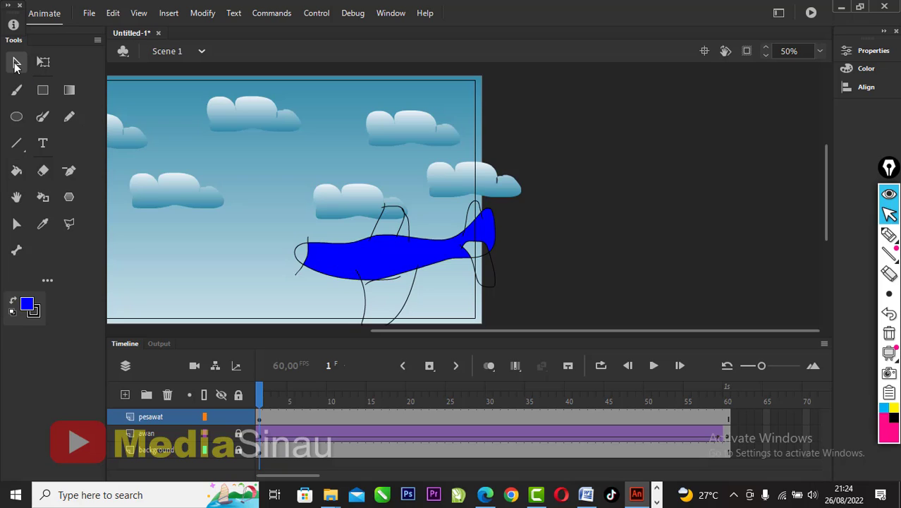
{"action": "left_click", "coordinate": [26, 304]}
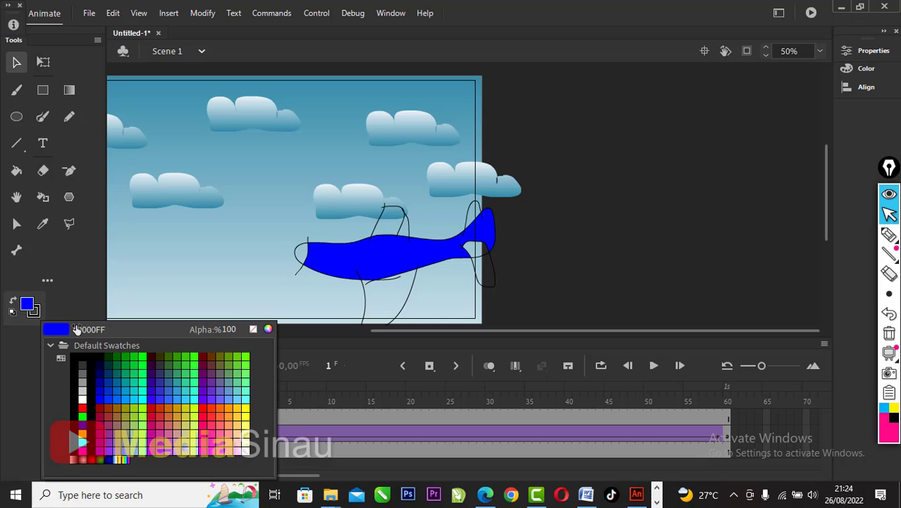
{"action": "left_click", "coordinate": [190, 408]}
{"action": "left_click", "coordinate": [16, 171]}
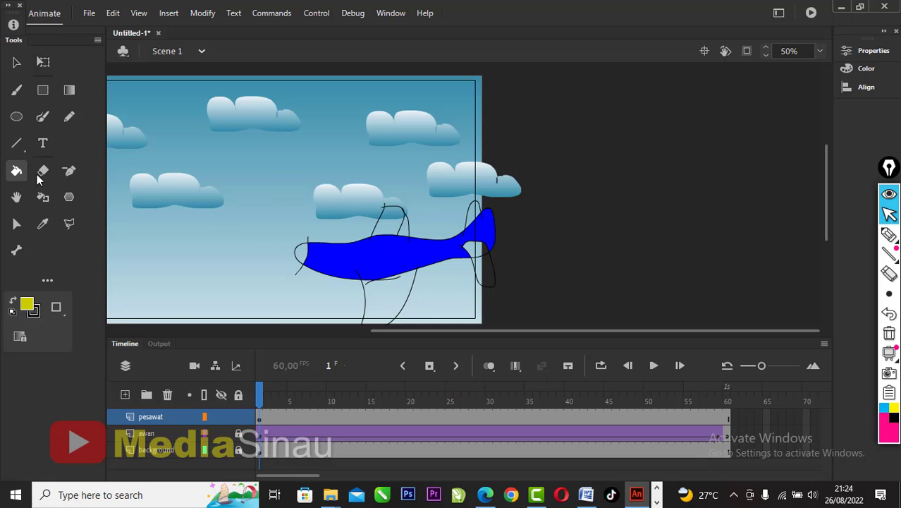
{"action": "left_click", "coordinate": [401, 305]}
{"action": "left_click", "coordinate": [400, 226]}
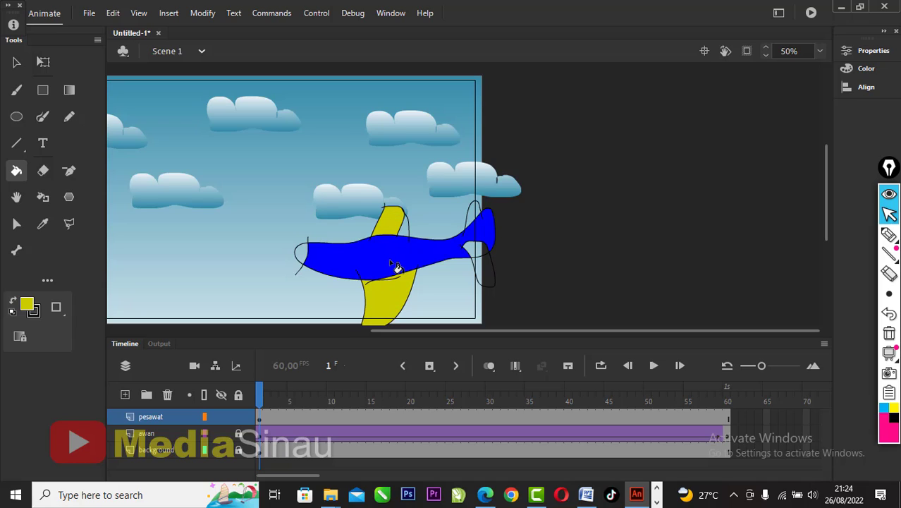
{"action": "left_click", "coordinate": [485, 271]}
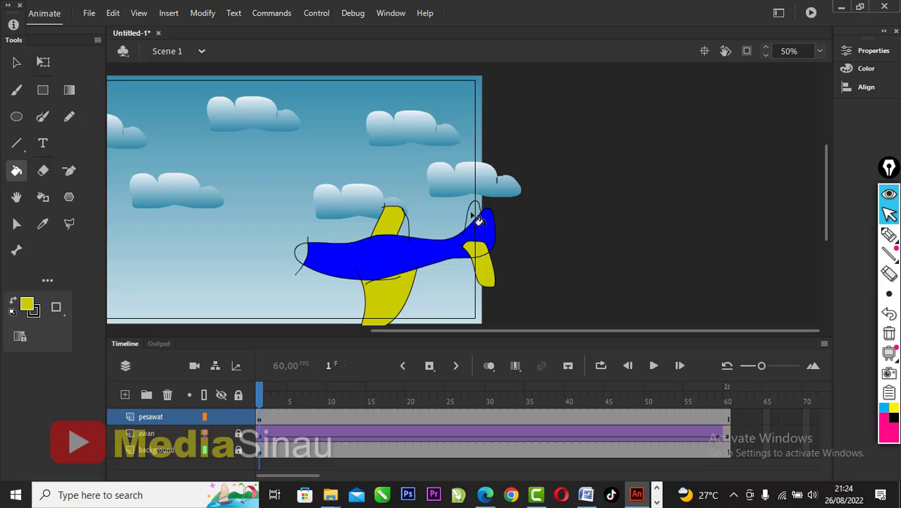
{"action": "left_click", "coordinate": [476, 217]}
{"action": "scroll", "coordinate": [438, 215], "scroll_direction": "down", "scroll_amount": 2}
{"action": "scroll", "coordinate": [324, 196], "scroll_direction": "up", "scroll_amount": 2}
- Fill the narrow strip beside the upper wing with brown
{"action": "left_click", "coordinate": [27, 306]}
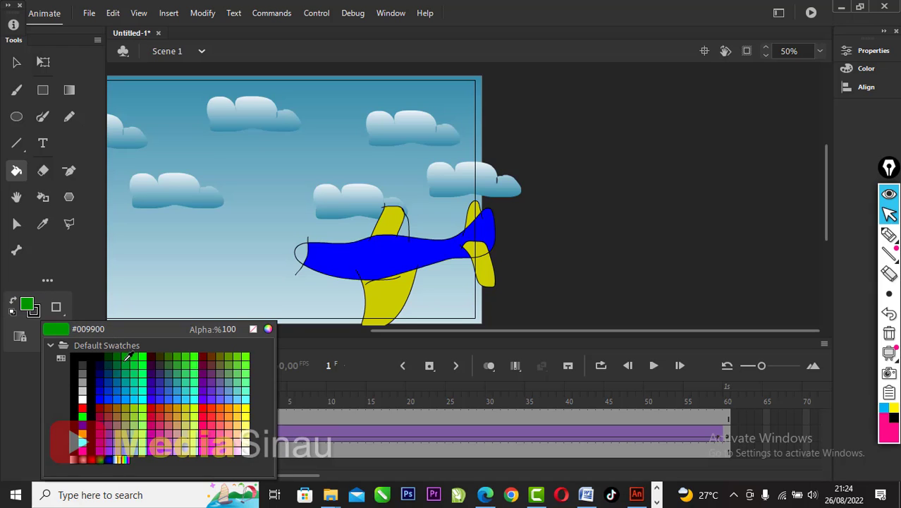
{"action": "left_click", "coordinate": [122, 404]}
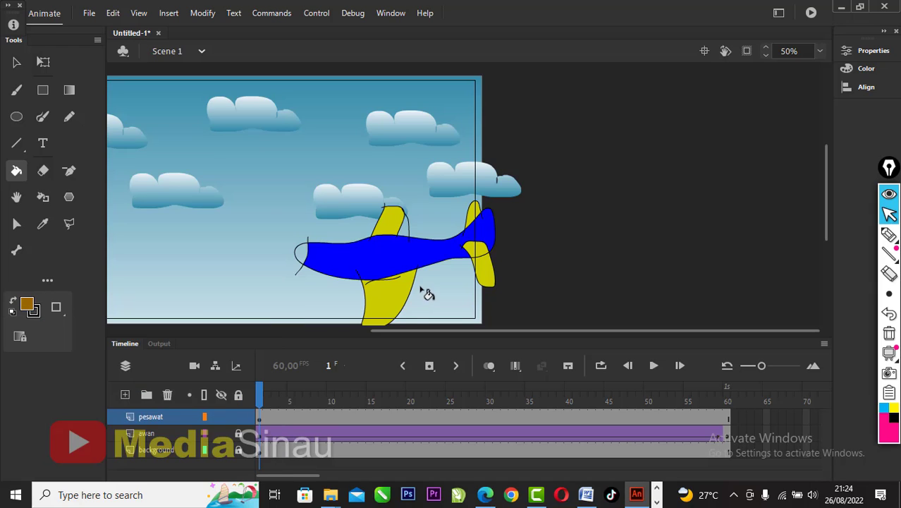
{"action": "left_click", "coordinate": [411, 235]}
{"action": "left_click", "coordinate": [18, 63]}
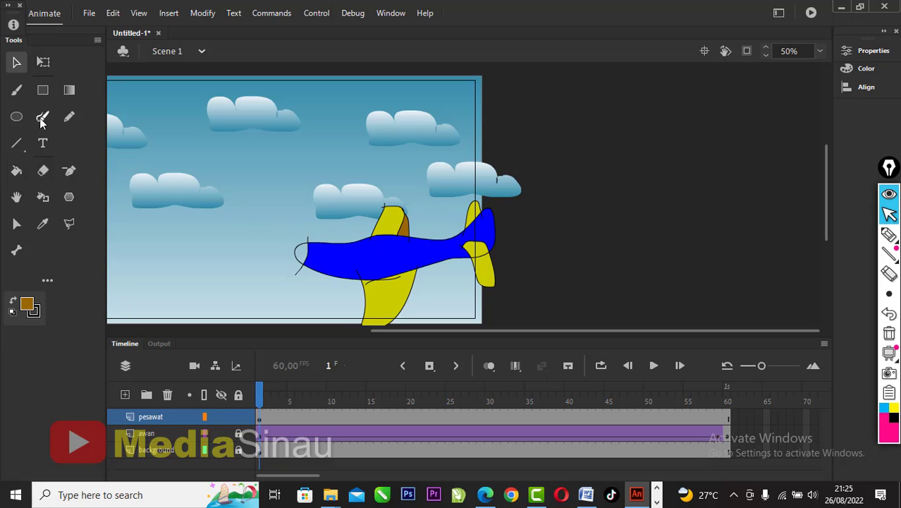
- Draw shading lines along the lower wing and the tail fins, and fill the resulting rear strips with brown
{"action": "left_click", "coordinate": [42, 118]}
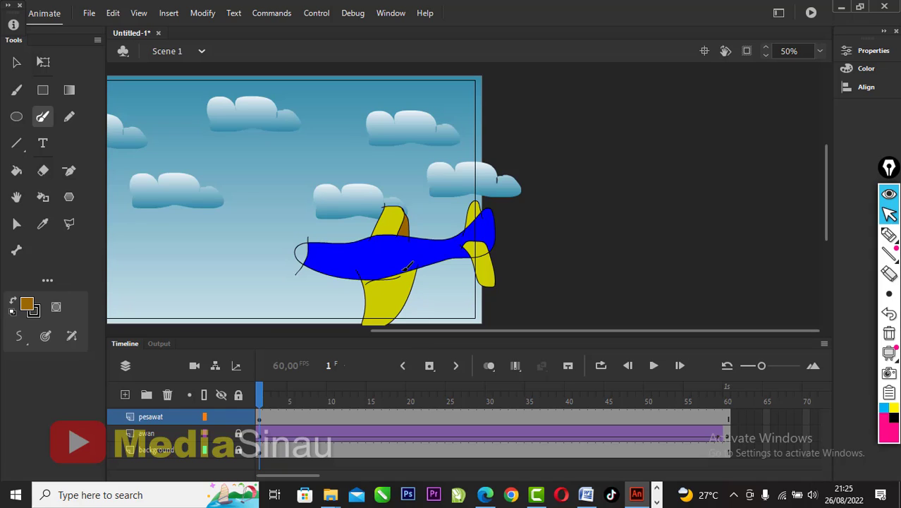
{"action": "scroll", "coordinate": [399, 268], "scroll_direction": "down", "scroll_amount": 2}
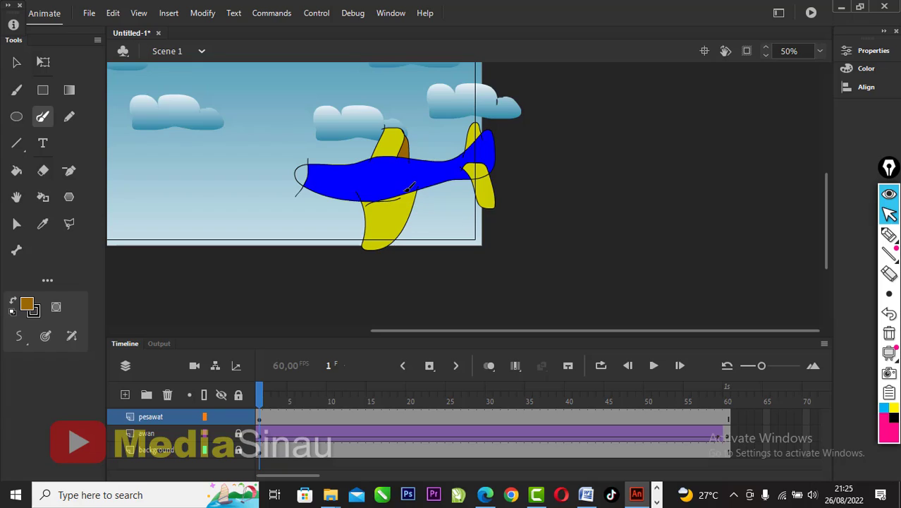
{"action": "left_click_drag", "start_coordinate": [404, 195], "coordinate": [379, 255]}
{"action": "left_click_drag", "start_coordinate": [480, 159], "coordinate": [492, 215]}
{"action": "left_click", "coordinate": [16, 170]}
{"action": "left_click", "coordinate": [477, 132]}
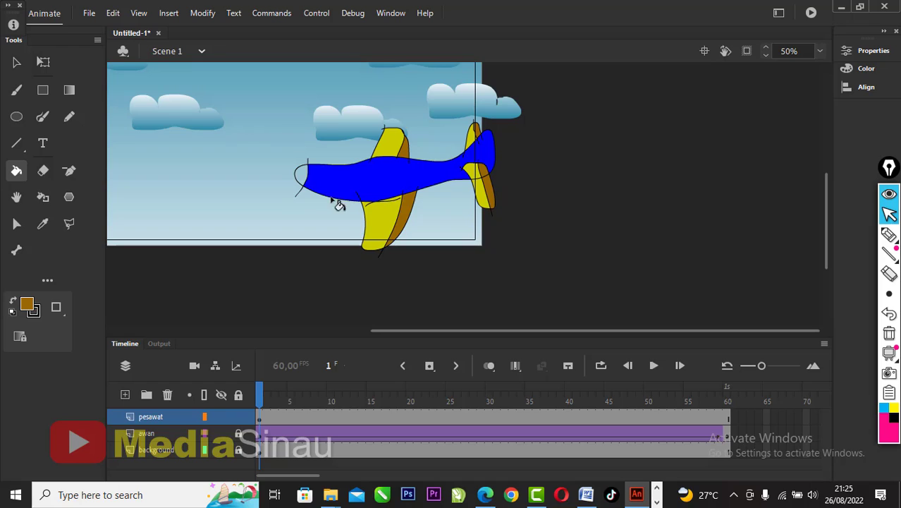
- Fill the airplane's nose with red
{"action": "left_click", "coordinate": [17, 61]}
{"action": "left_click", "coordinate": [26, 303]}
{"action": "left_click", "coordinate": [77, 416]}
{"action": "left_click", "coordinate": [16, 170]}
{"action": "left_click", "coordinate": [304, 176]}
- Draw a shading line across the nose and fill the part beneath it with dark red
{"action": "left_click", "coordinate": [16, 61]}
{"action": "left_click", "coordinate": [42, 116]}
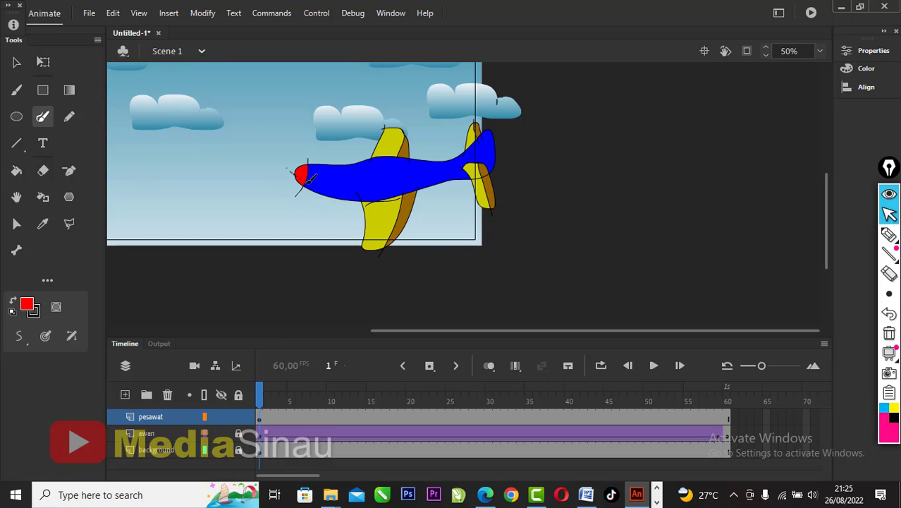
{"action": "left_click", "coordinate": [17, 61]}
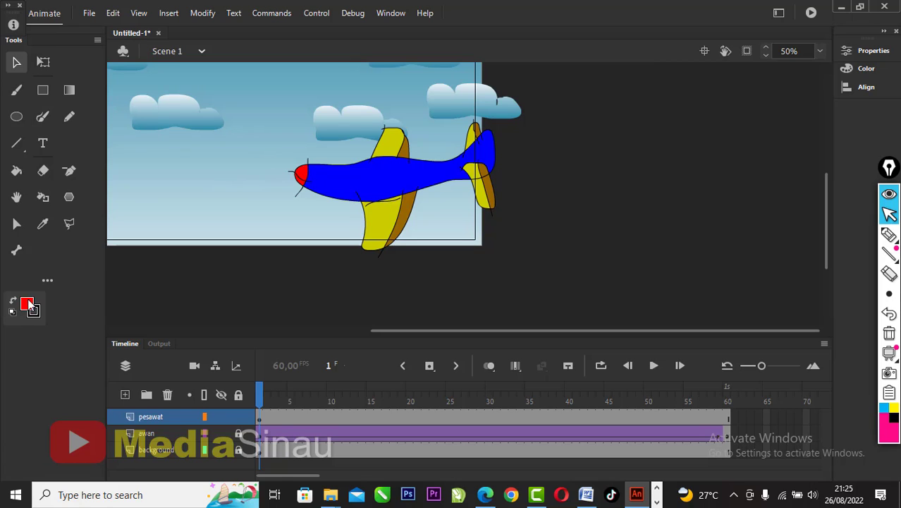
{"action": "left_click", "coordinate": [16, 169]}
{"action": "key", "text": "v"}
- Fill the blue slivers where the lower wing meets the fuselage with the wing's dark yellow and brown
{"action": "key", "text": "ctrl+equal"}
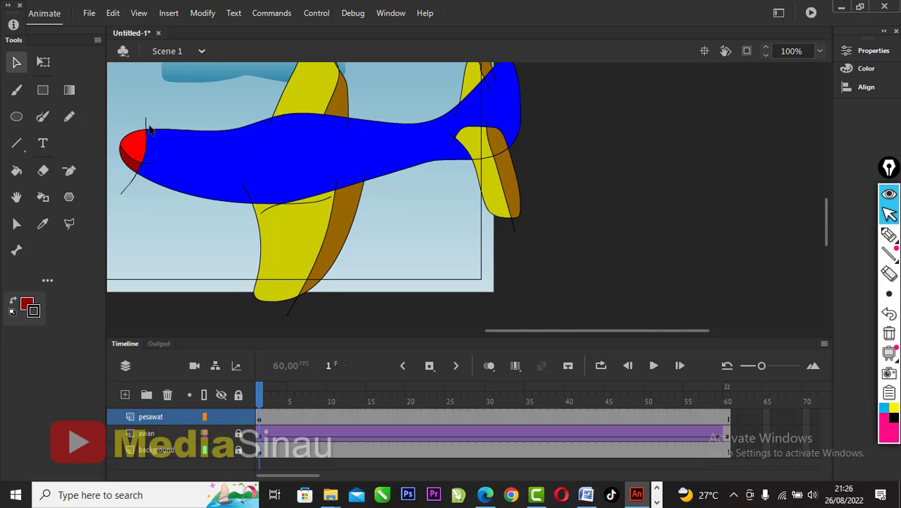
{"action": "left_click", "coordinate": [340, 187]}
{"action": "key", "text": "ctrl+equal"}
{"action": "key", "text": "ctrl+equal"}
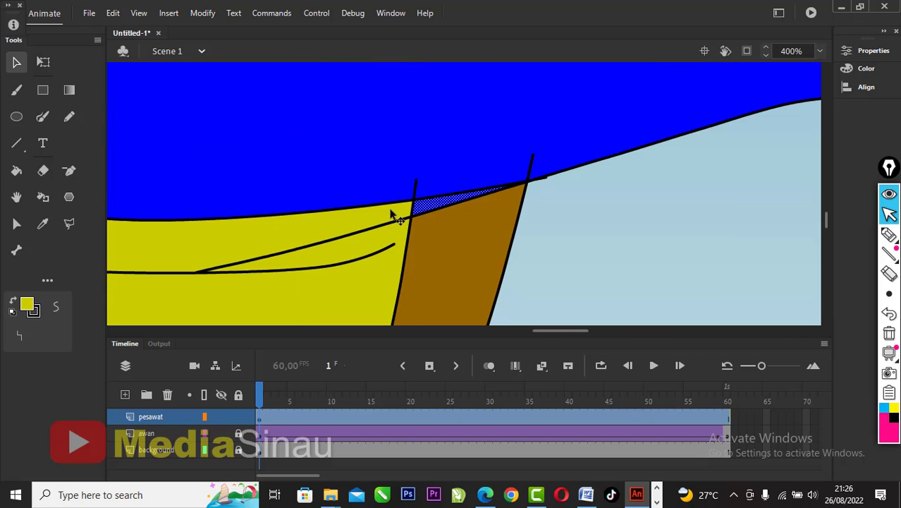
{"action": "left_click", "coordinate": [16, 170]}
{"action": "left_click", "coordinate": [27, 305]}
{"action": "left_click", "coordinate": [465, 254]}
- Delete the leftover fuselage line crossing the lower wing and select the stray line end at the upper wing's base
{"action": "key", "text": "v"}
{"action": "double_click", "coordinate": [310, 246]}
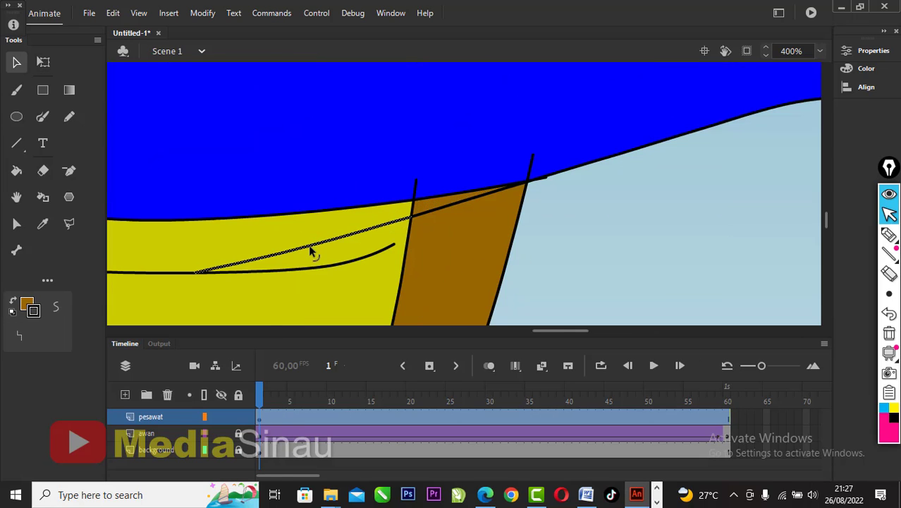
{"action": "key", "text": "Delete"}
{"action": "key", "text": "ctrl+1"}
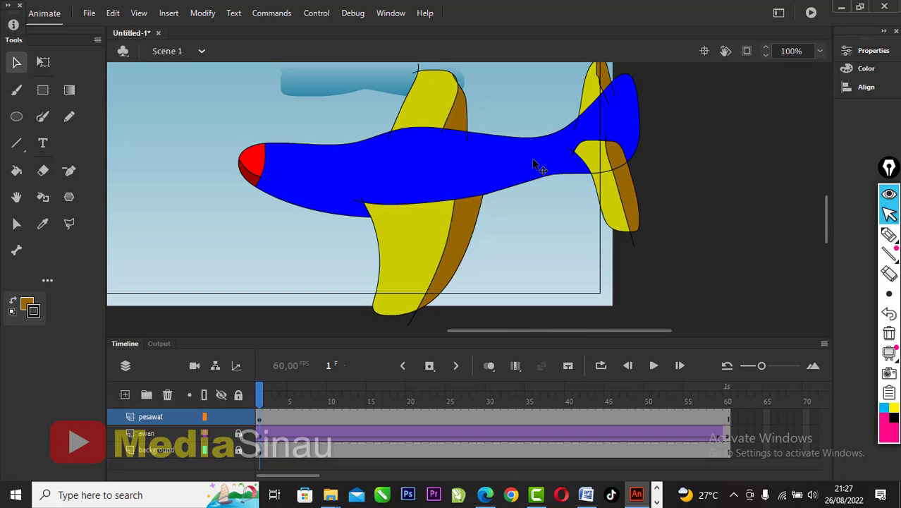
{"action": "left_click", "coordinate": [466, 138]}
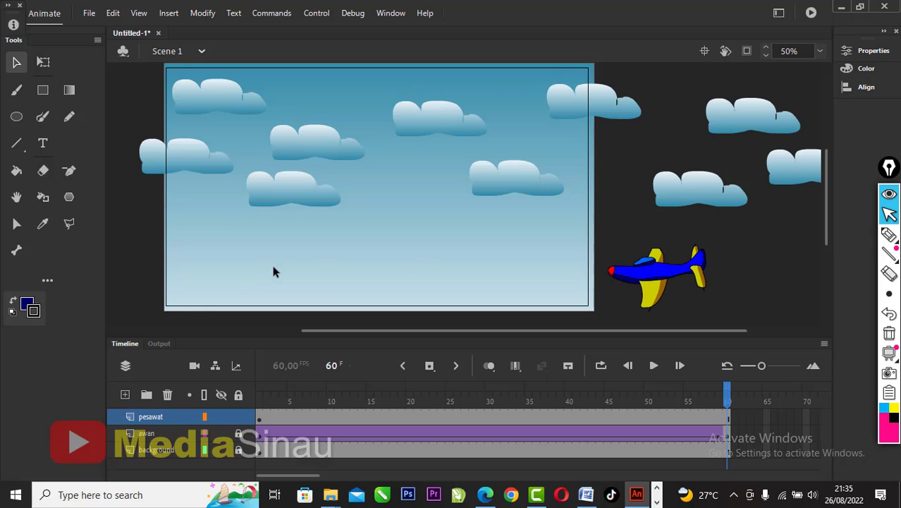
- Add a new layer above pesawat and name it jalur
{"action": "left_click", "coordinate": [124, 394]}
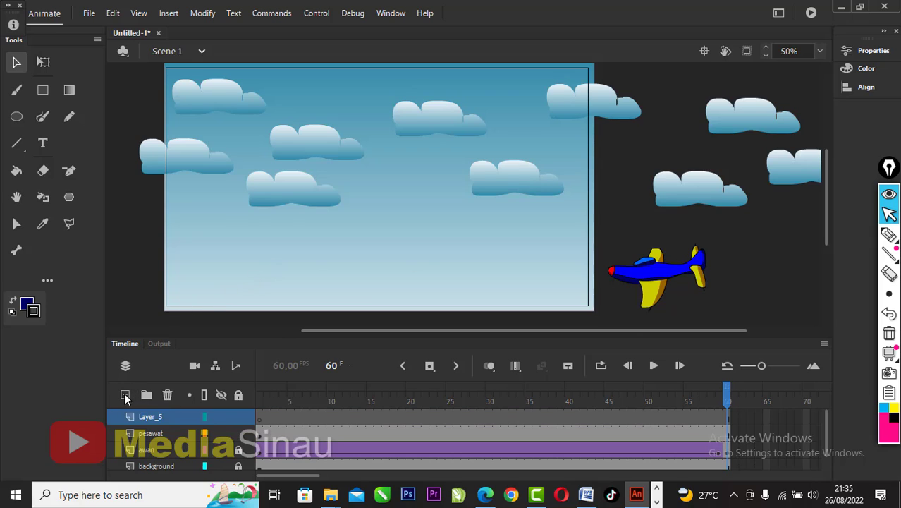
{"action": "double_click", "coordinate": [153, 419]}
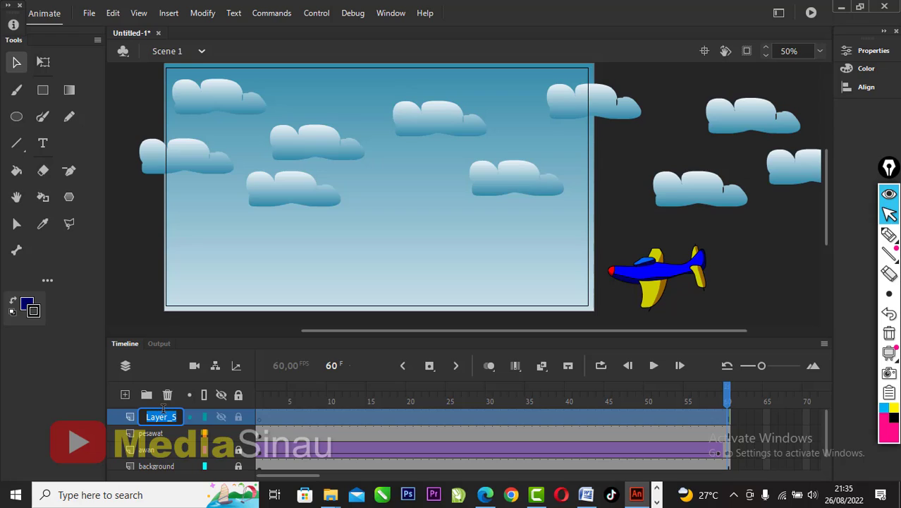
{"action": "type", "text": "jalur"}
{"action": "key", "text": "Return"}
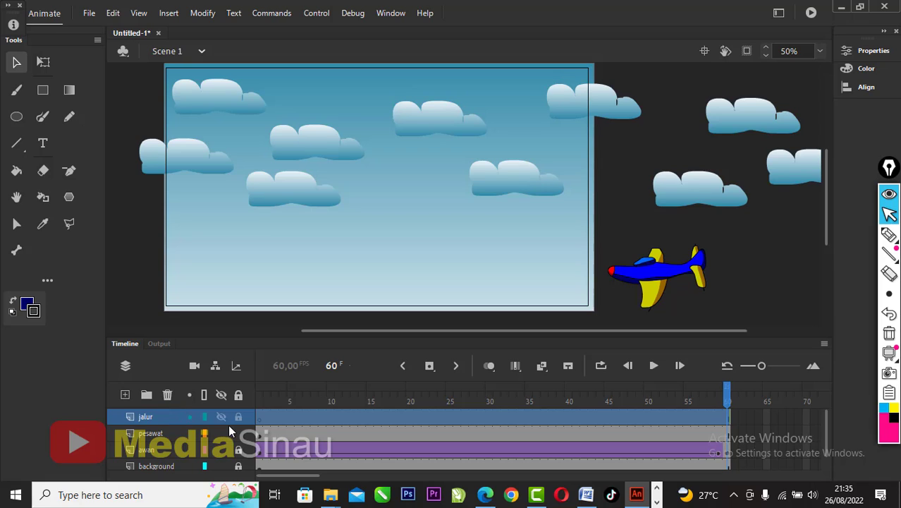
- Draw a flight path with two loops across the stage from right to left on frame 1 of the jalur layer
{"action": "left_click", "coordinate": [260, 389]}
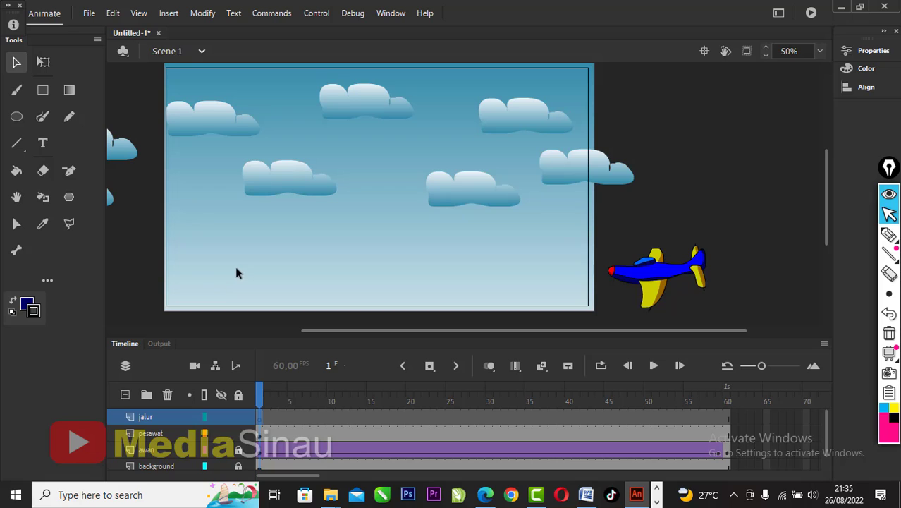
{"action": "left_click", "coordinate": [45, 116]}
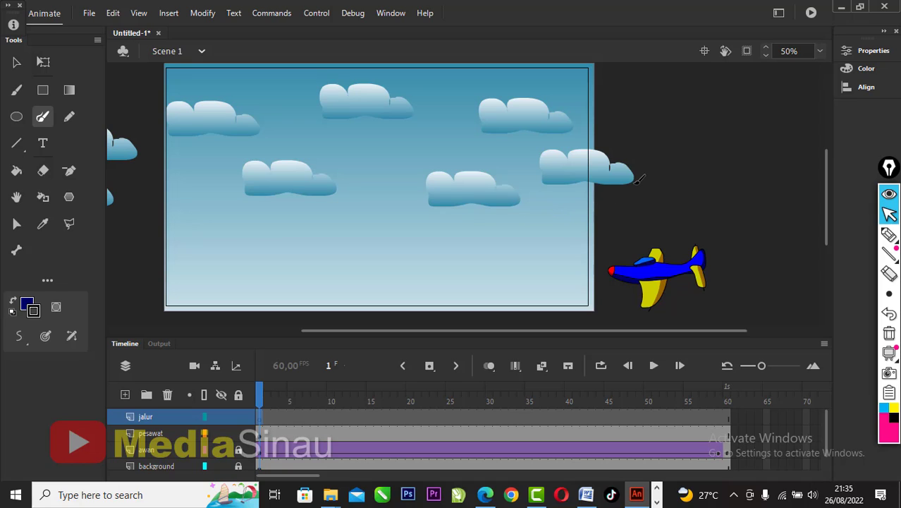
{"action": "mouse_move", "coordinate": [618, 206]}
{"action": "left_mouse_down"}
{"action": "mouse_move", "coordinate": [472, 174]}
{"action": "mouse_move", "coordinate": [433, 127]}
{"action": "mouse_move", "coordinate": [455, 103]}
{"action": "mouse_move", "coordinate": [482, 130]}
{"action": "mouse_move", "coordinate": [451, 177]}
{"action": "mouse_move", "coordinate": [338, 171]}
{"action": "mouse_move", "coordinate": [331, 117]}
{"action": "mouse_move", "coordinate": [379, 136]}
{"action": "mouse_move", "coordinate": [362, 179]}
{"action": "mouse_move", "coordinate": [240, 198]}
{"action": "mouse_move", "coordinate": [160, 185]}
{"action": "left_mouse_up"}
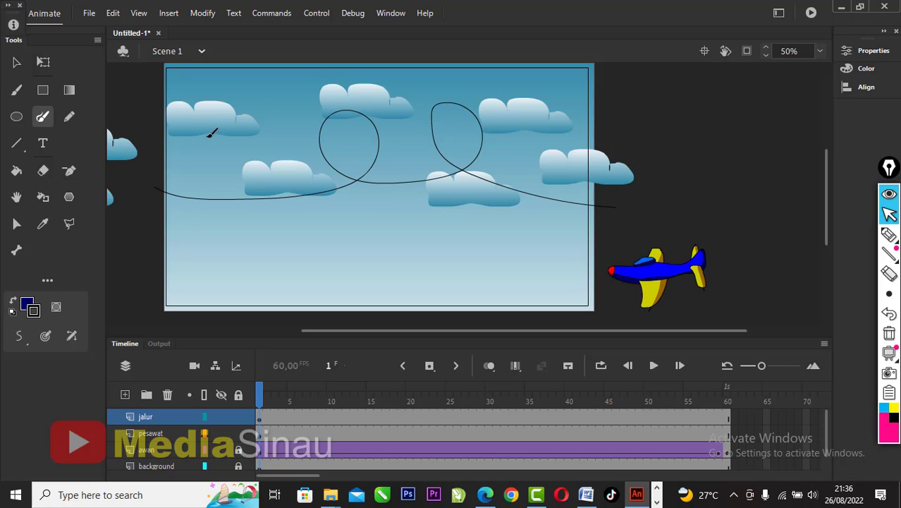
- Insert a keyframe at frame 60 of the pesawat layer
{"action": "left_click", "coordinate": [16, 62]}
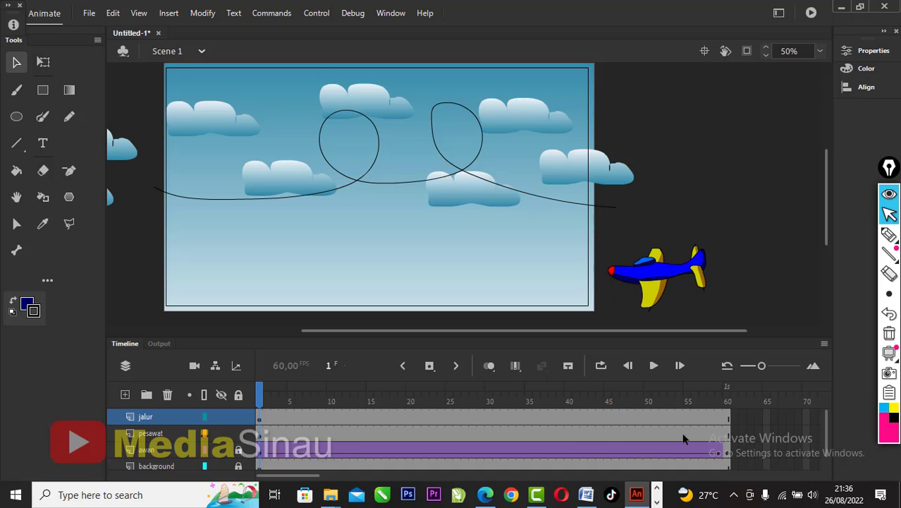
{"action": "left_click", "coordinate": [727, 435]}
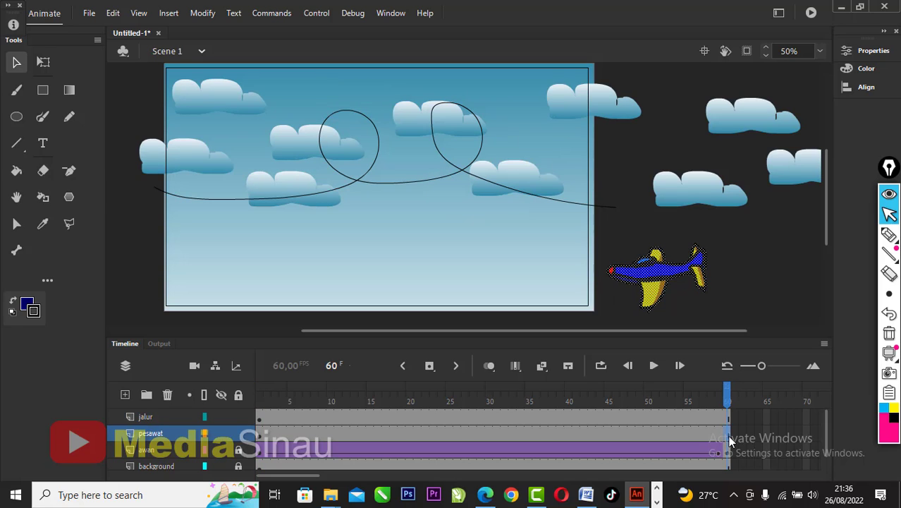
{"action": "right_click", "coordinate": [727, 435]}
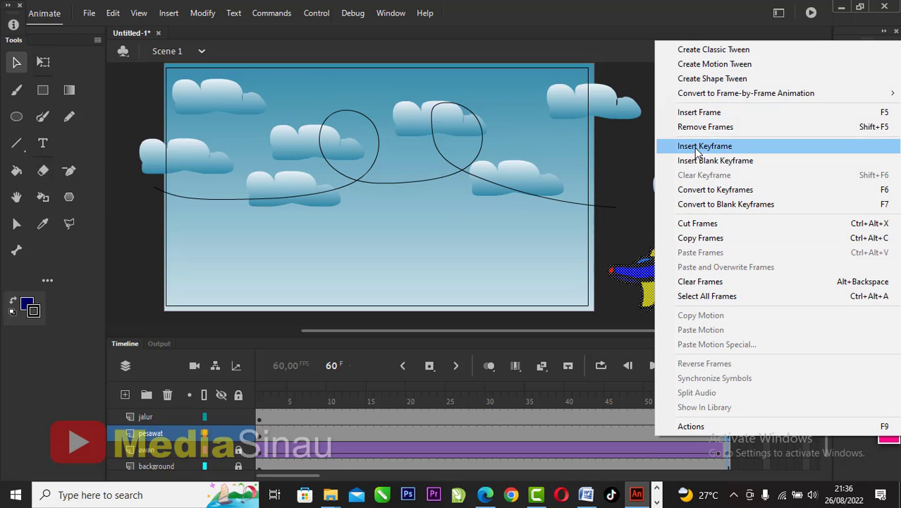
{"action": "left_click", "coordinate": [696, 148]}
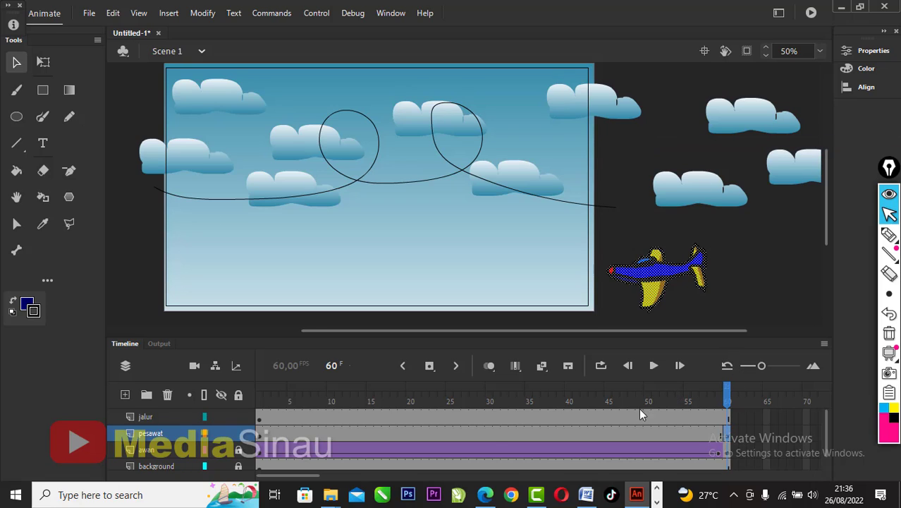
- Create a classic tween between frames 1 and 60 of the pesawat layer, accepting the conversion of the airplane to a symbol
{"action": "left_click", "coordinate": [480, 434]}
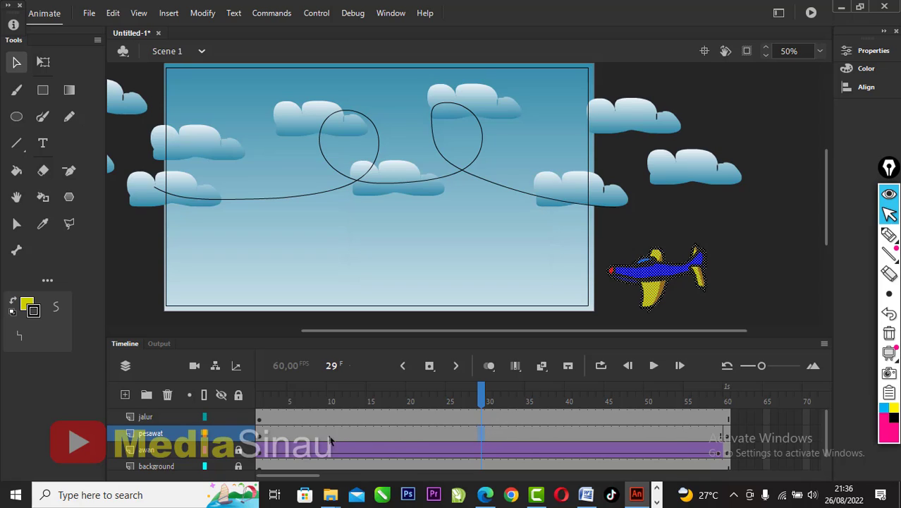
{"action": "left_click", "coordinate": [259, 439]}
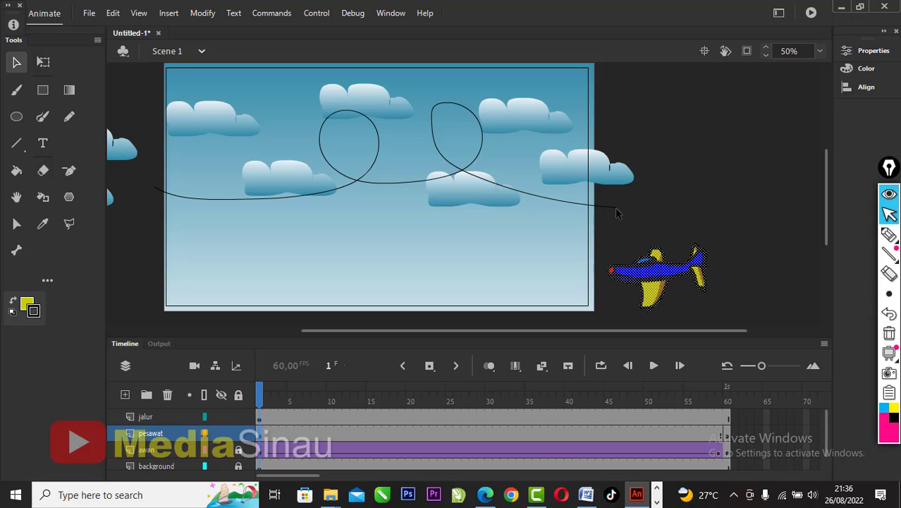
{"action": "left_click", "coordinate": [726, 441]}
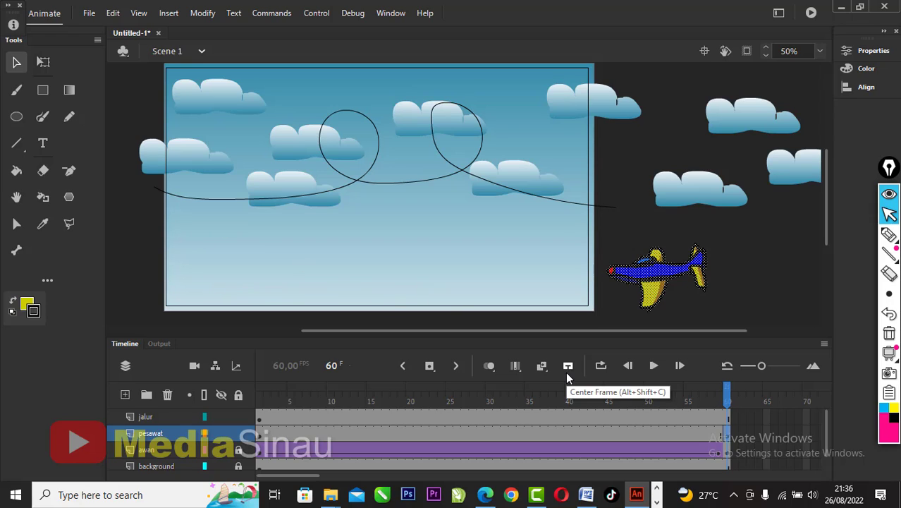
{"action": "left_click", "coordinate": [492, 435]}
{"action": "right_click", "coordinate": [492, 432]}
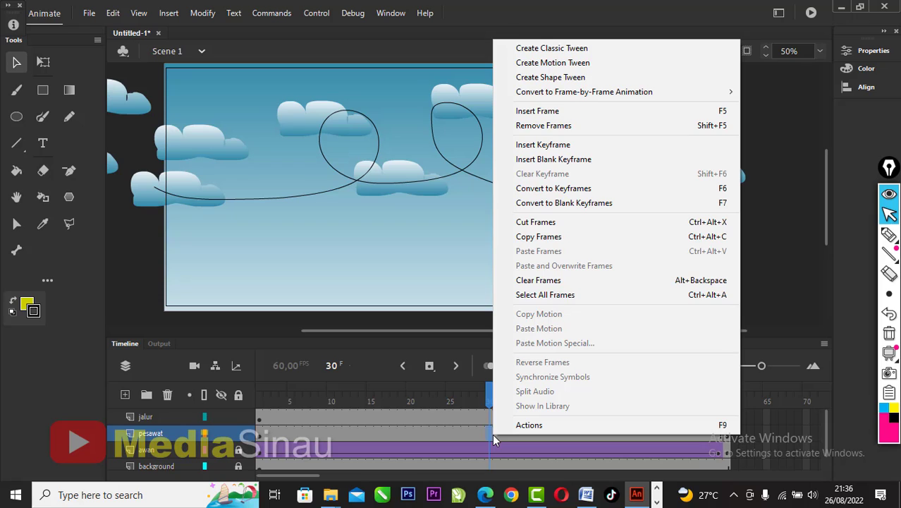
{"action": "left_click", "coordinate": [545, 50]}
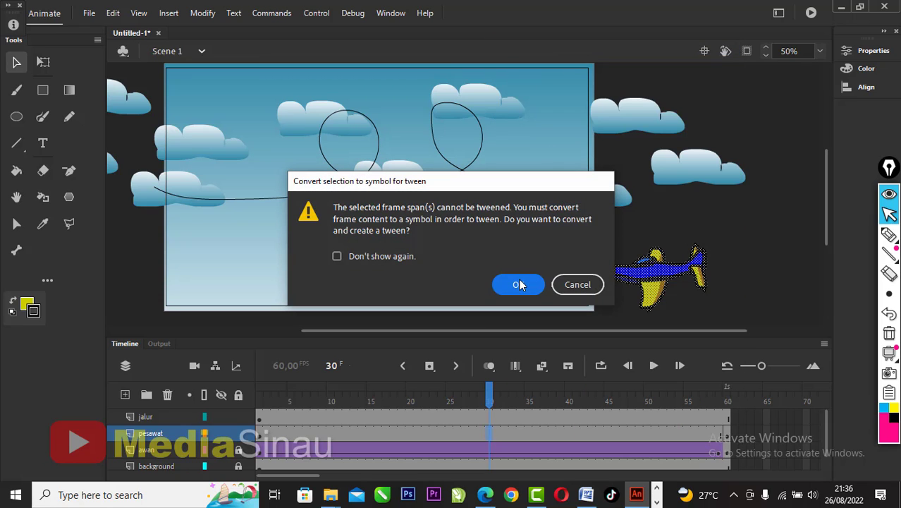
{"action": "left_click", "coordinate": [518, 284]}
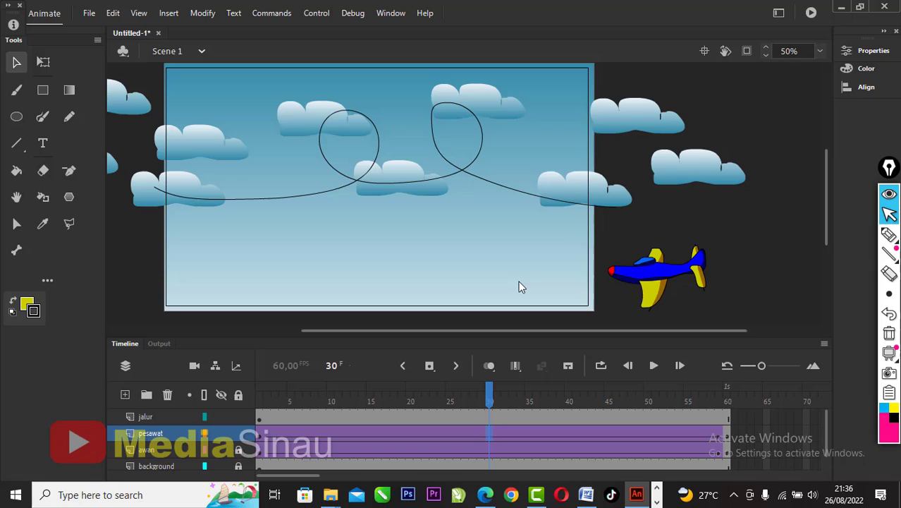
- Turn the jalur layer into a guide layer and nest the pesawat layer beneath it as a guided layer
{"action": "left_click", "coordinate": [143, 416]}
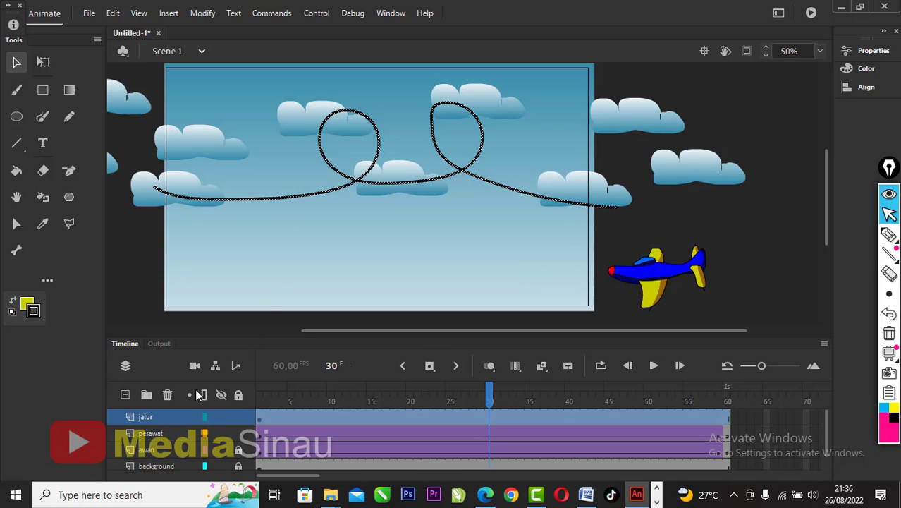
{"action": "right_click", "coordinate": [155, 414]}
{"action": "left_click", "coordinate": [210, 246]}
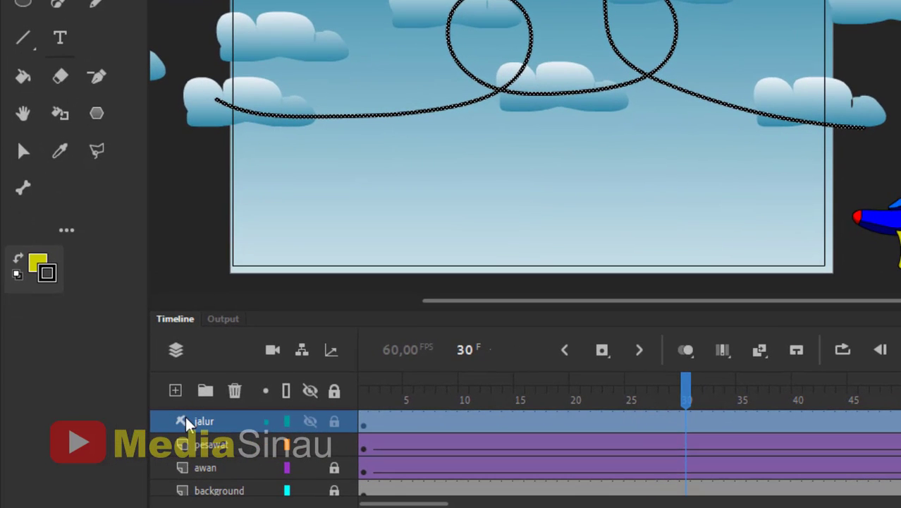
{"action": "left_click", "coordinate": [215, 445]}
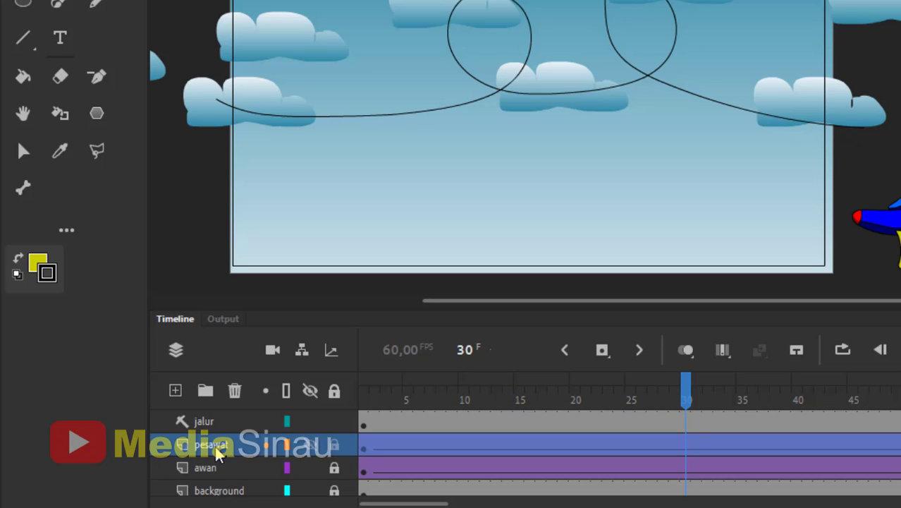
{"action": "left_click_drag", "start_coordinate": [217, 453], "coordinate": [218, 438]}
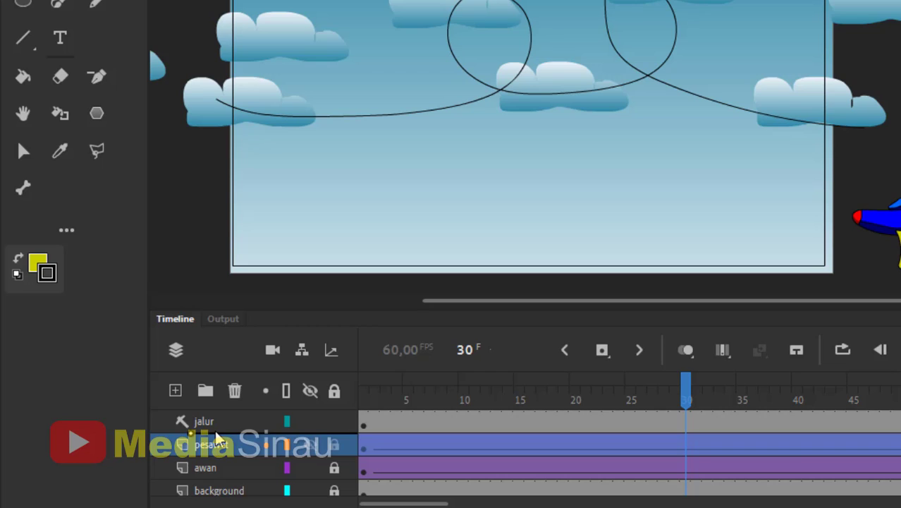
{"action": "left_click_drag", "start_coordinate": [217, 439], "coordinate": [217, 439]}
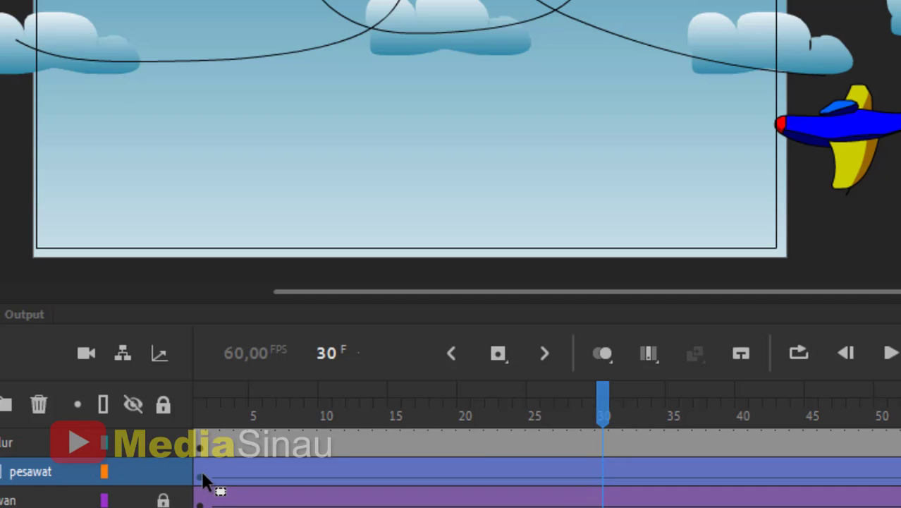
- Snap the airplane's centre to the path's right end on frame 1 and to its left end on frame 60
{"action": "left_click", "coordinate": [203, 478]}
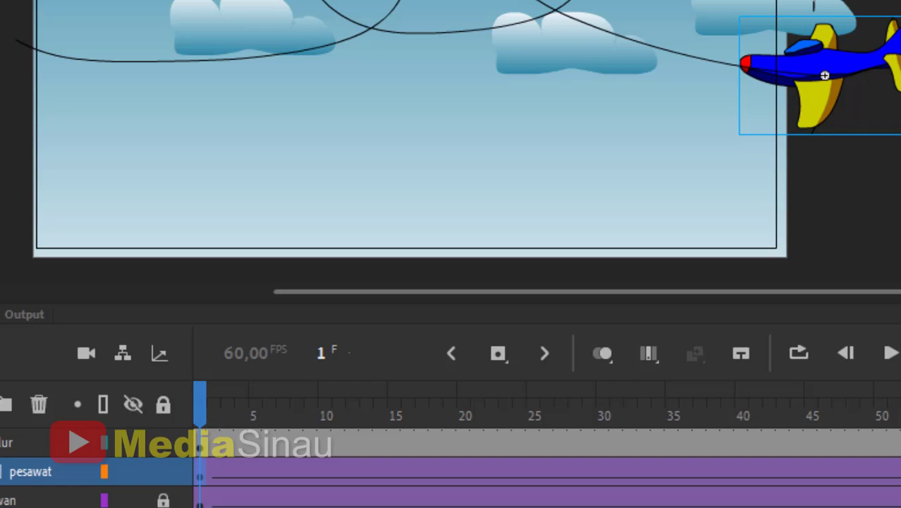
{"action": "key", "text": "shift+period"}
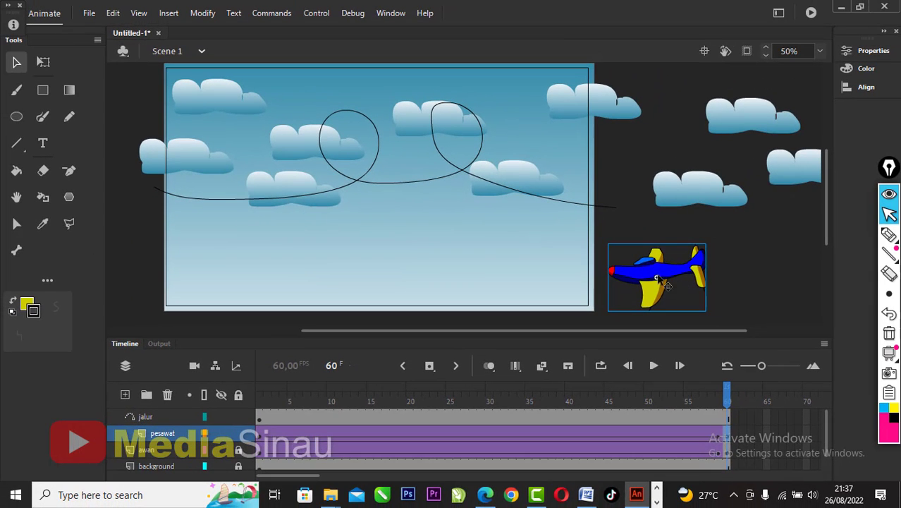
{"action": "left_click_drag", "start_coordinate": [663, 281], "coordinate": [181, 196]}
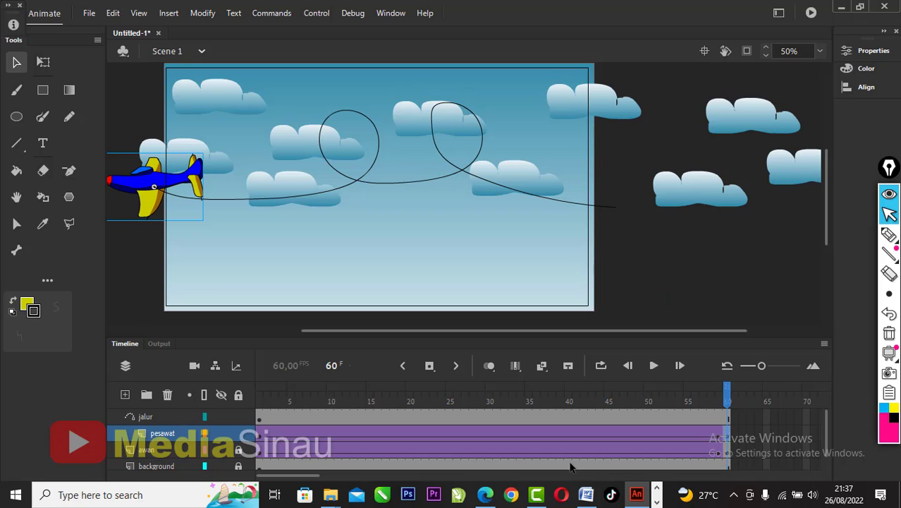
- Preview the airplane's flight along the path by scrubbing the timeline and testing the movie
{"action": "left_click_drag", "start_coordinate": [726, 393], "coordinate": [357, 438]}
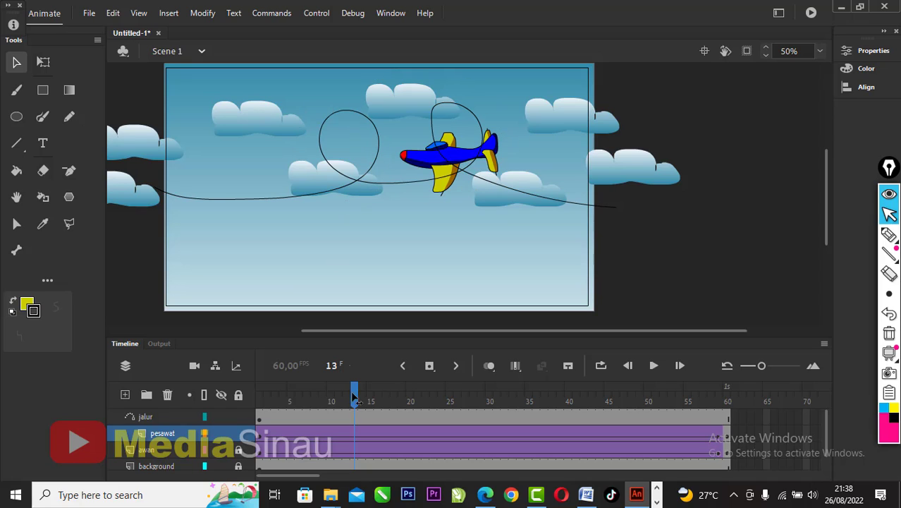
{"action": "key", "text": "ctrl+Return"}
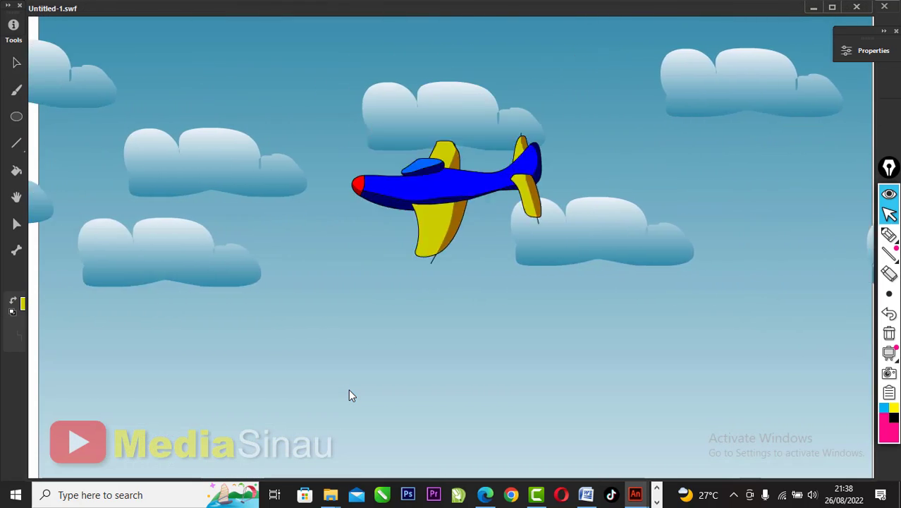
{"action": "left_click", "coordinate": [855, 6]}
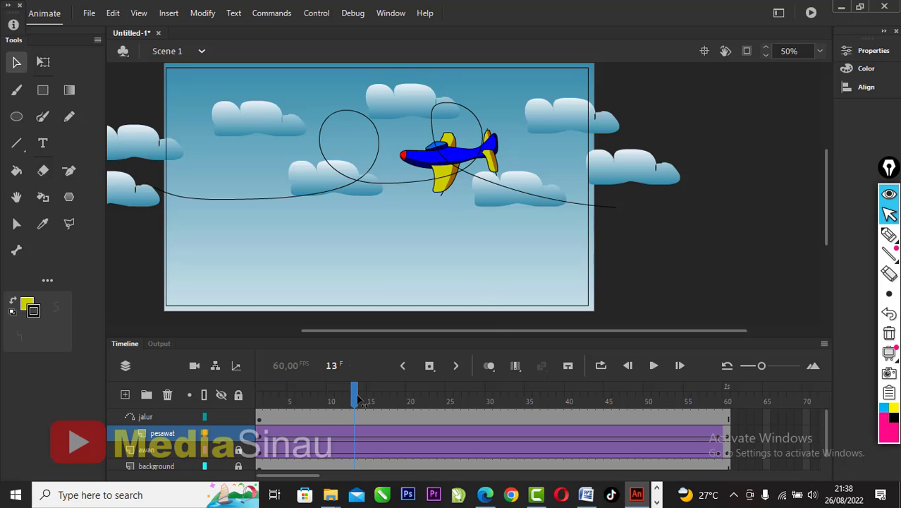
- Insert a keyframe at frame 12 of the pesawat layer and rotate the airplane clockwise so its nose tilts up at the first loop
{"action": "mouse_move", "coordinate": [355, 399]}
{"action": "left_mouse_down"}
{"action": "mouse_move", "coordinate": [340, 402]}
{"action": "mouse_move", "coordinate": [352, 403]}
{"action": "left_mouse_up"}
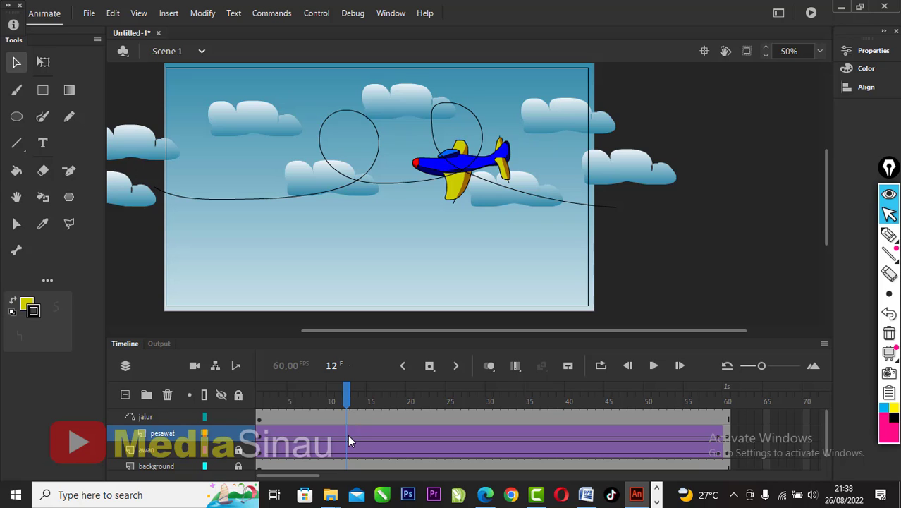
{"action": "right_click", "coordinate": [344, 441]}
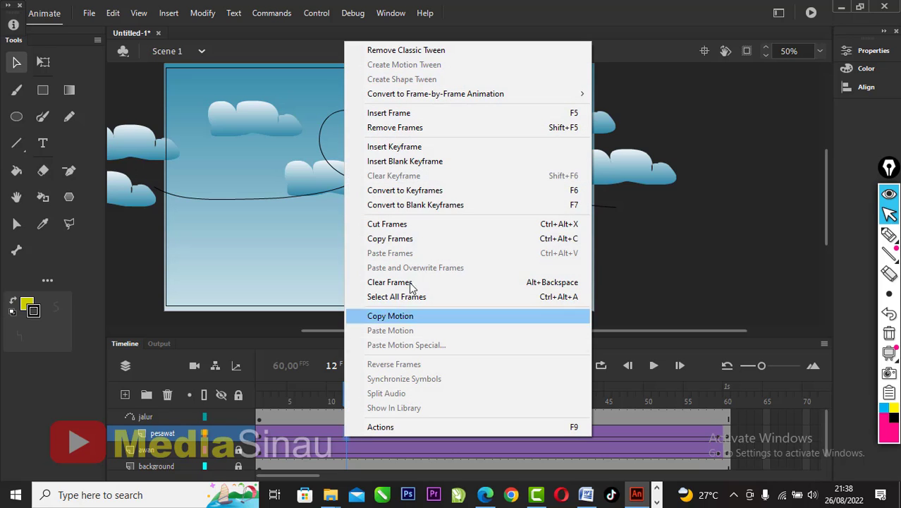
{"action": "left_click", "coordinate": [394, 150]}
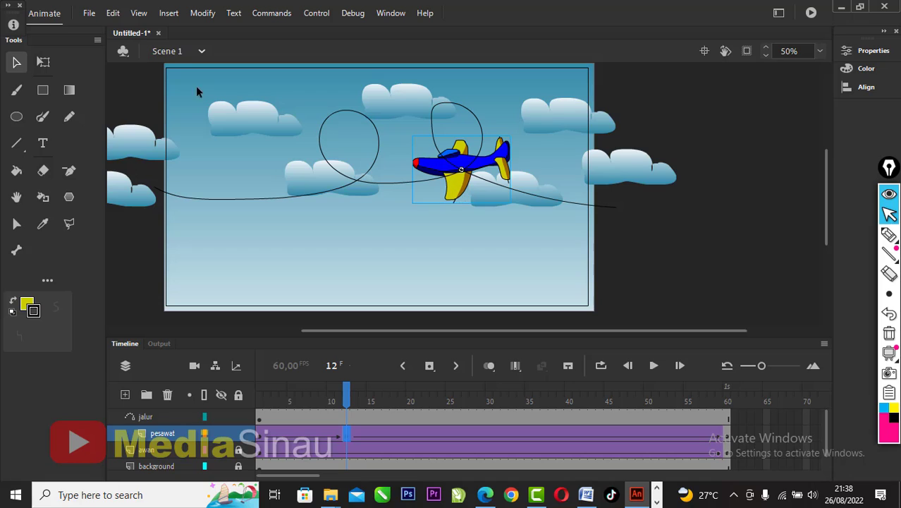
{"action": "left_click", "coordinate": [42, 65]}
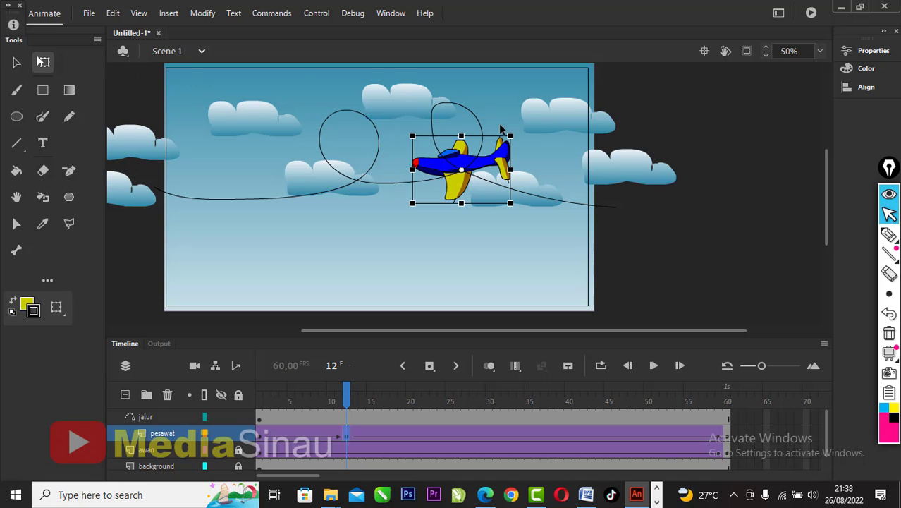
{"action": "left_click_drag", "start_coordinate": [511, 137], "coordinate": [522, 165]}
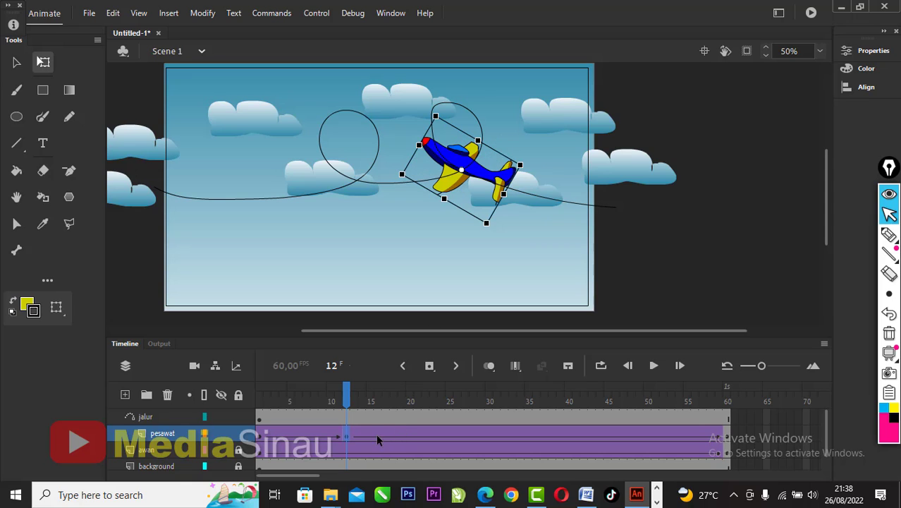
- Insert a keyframe at frame 16 of the pesawat layer and rotate the airplane clockwise until its nose points upward
{"action": "left_click_drag", "start_coordinate": [347, 397], "coordinate": [381, 401]}
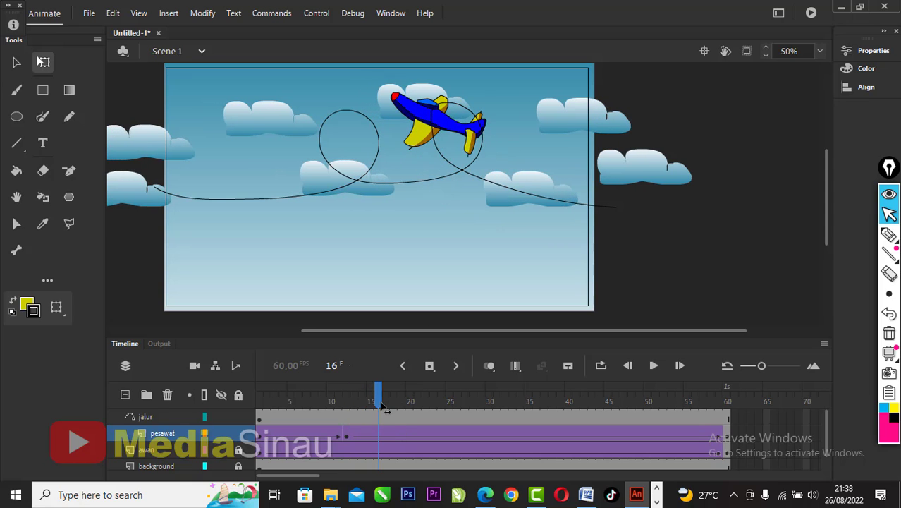
{"action": "right_click", "coordinate": [381, 440]}
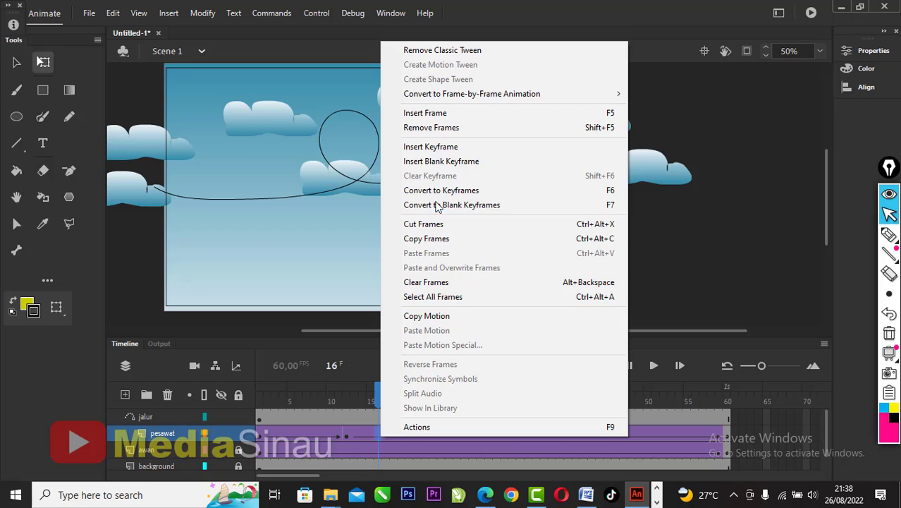
{"action": "left_click", "coordinate": [435, 147]}
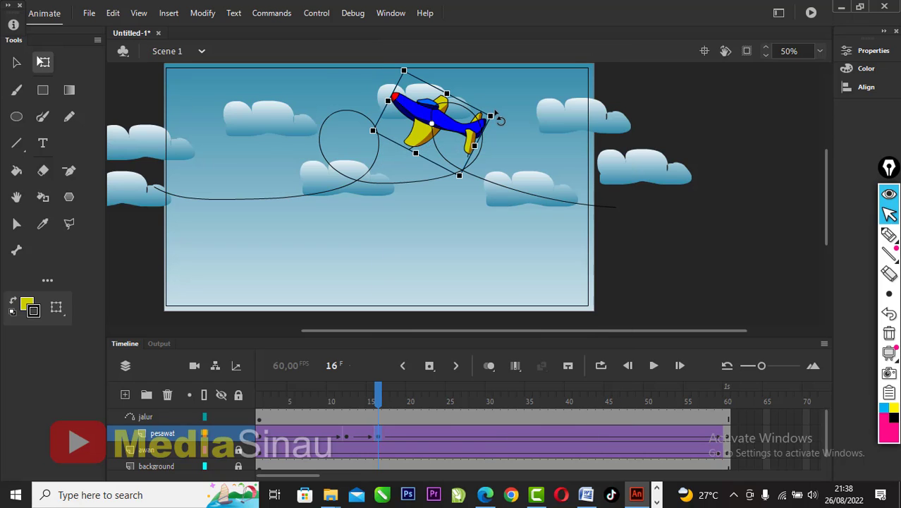
{"action": "left_click_drag", "start_coordinate": [495, 120], "coordinate": [472, 159]}
- Insert a keyframe at frame 21 of the pesawat layer and rotate the airplane about half a turn so its nose points down
{"action": "left_click", "coordinate": [415, 436]}
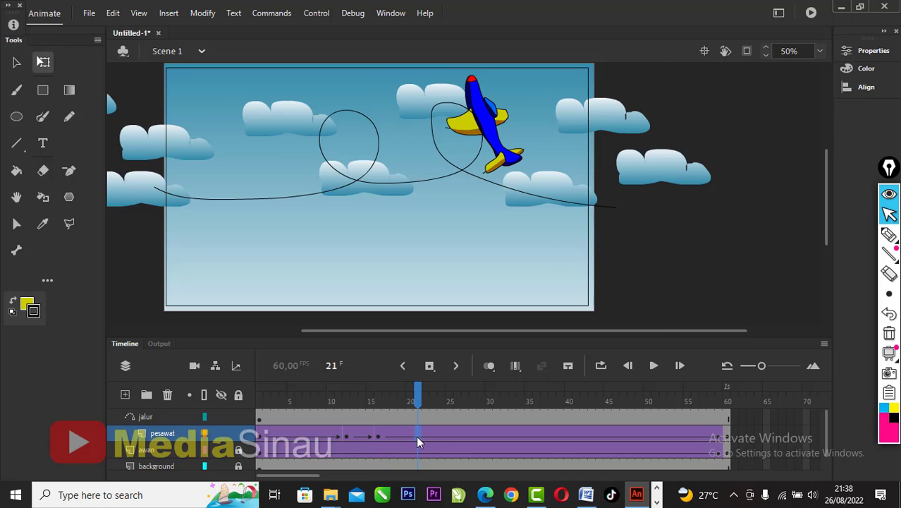
{"action": "right_click", "coordinate": [416, 436]}
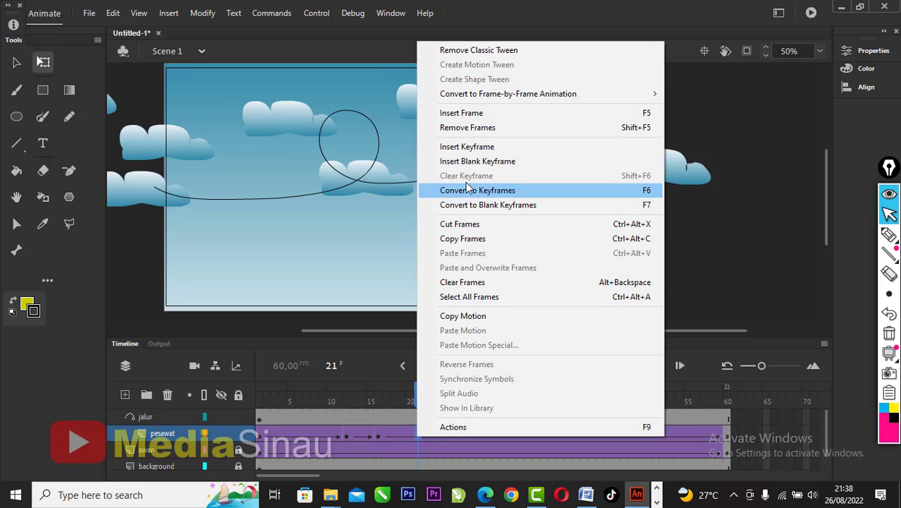
{"action": "left_click", "coordinate": [487, 146]}
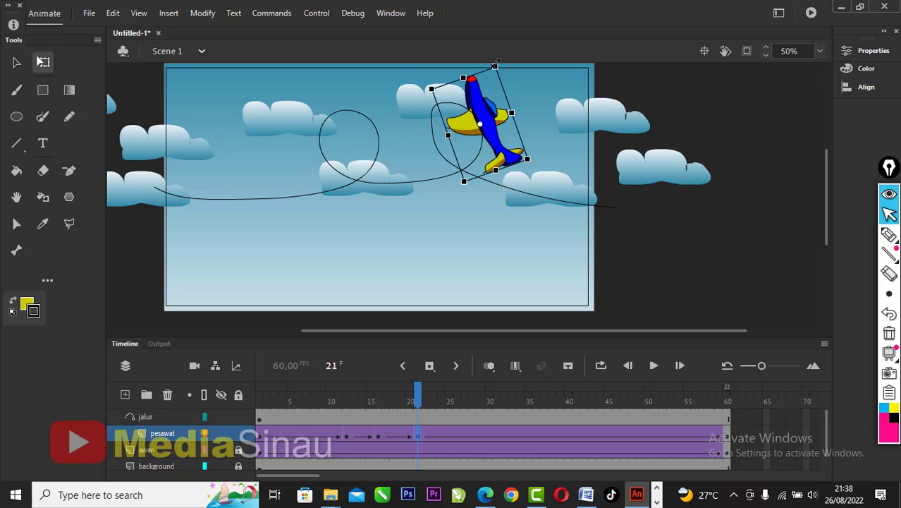
{"action": "left_click_drag", "start_coordinate": [502, 70], "coordinate": [465, 219]}
- Insert a keyframe at frame 25 of the pesawat layer and rotate the airplane clockwise so its nose points down to the left
{"action": "left_click", "coordinate": [450, 435]}
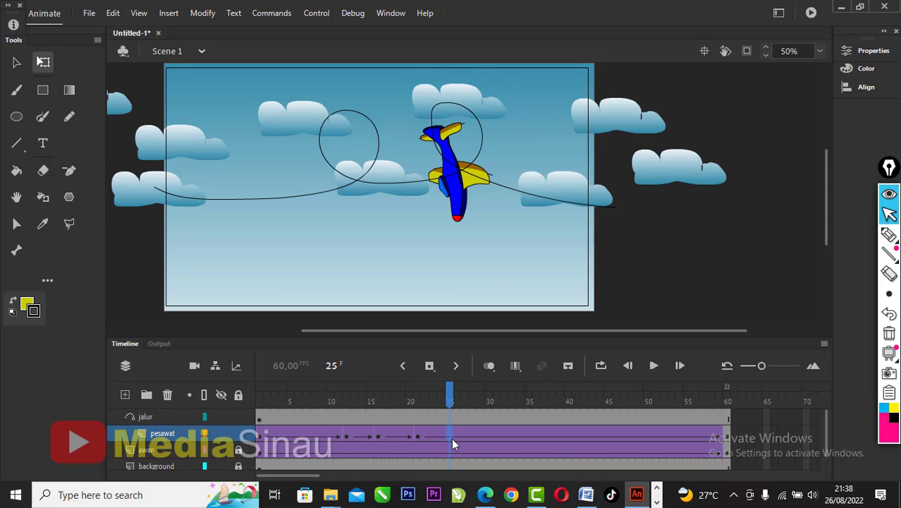
{"action": "right_click", "coordinate": [451, 437]}
{"action": "left_click", "coordinate": [511, 150]}
- Insert a keyframe at frame 30 of the pesawat layer and rotate the airplane clockwise so it lies nearly level between the loops
{"action": "left_click", "coordinate": [489, 435]}
{"action": "right_click", "coordinate": [490, 435]}
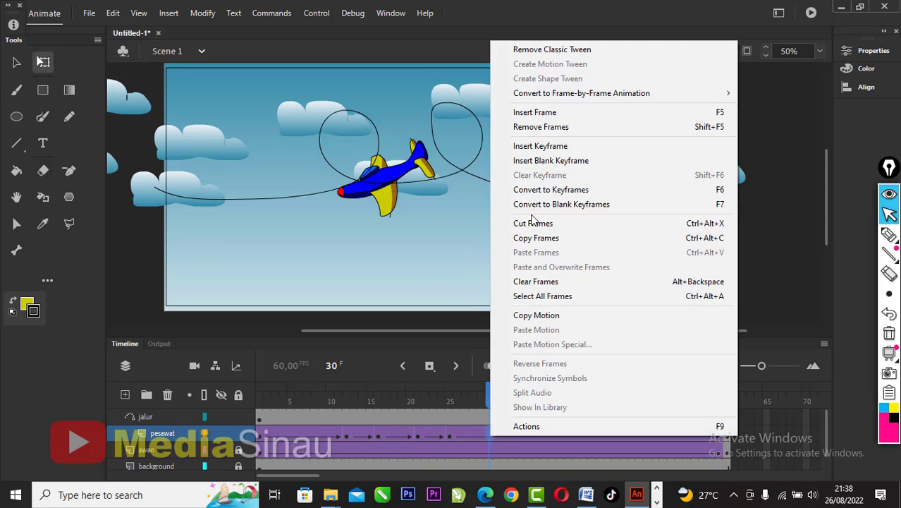
{"action": "left_click", "coordinate": [514, 149]}
{"action": "left_click_drag", "start_coordinate": [395, 209], "coordinate": [451, 177]}
- Insert a keyframe at frame 34 of the pesawat layer and rotate the airplane clockwise until its nose points up to the left
{"action": "left_click", "coordinate": [520, 437]}
{"action": "right_click", "coordinate": [521, 437]}
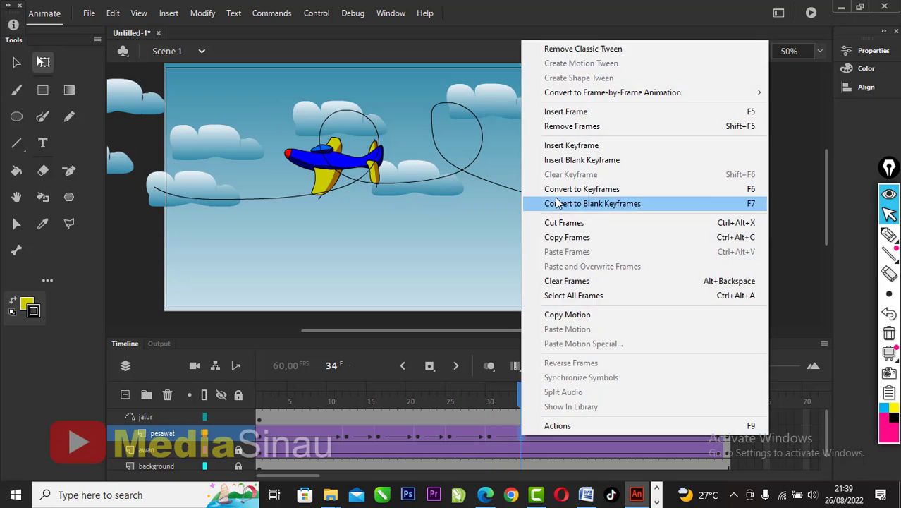
{"action": "left_click", "coordinate": [543, 148]}
{"action": "left_click_drag", "start_coordinate": [330, 210], "coordinate": [273, 149]}
- Insert a keyframe at frame 38 of the pesawat layer and rotate the airplane clockwise until its nose points steeply up to the right
{"action": "left_click", "coordinate": [551, 438]}
{"action": "right_click", "coordinate": [550, 438]}
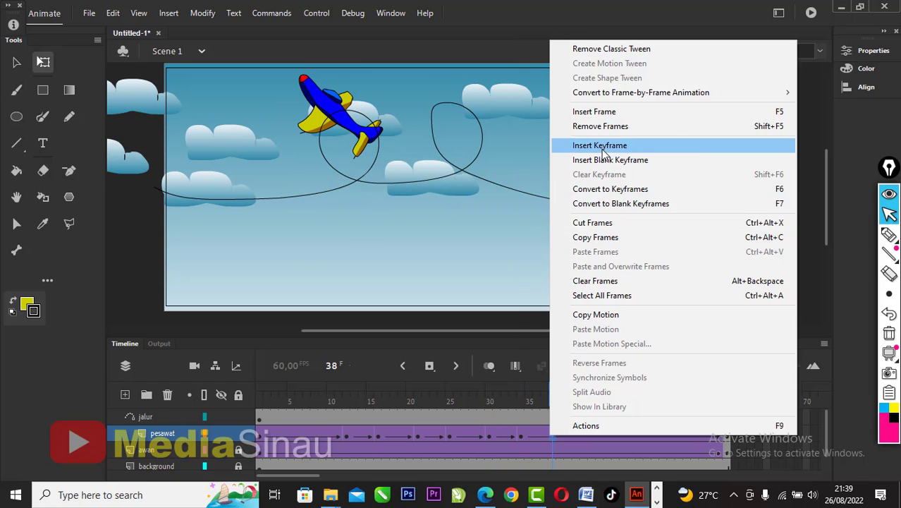
{"action": "left_click", "coordinate": [585, 145]}
{"action": "left_click_drag", "start_coordinate": [270, 99], "coordinate": [296, 81]}
- Insert a keyframe at frame 43 of the pesawat layer and rotate the airplane about half a turn so its nose points down to the left
{"action": "left_click", "coordinate": [591, 442]}
{"action": "right_click", "coordinate": [591, 443]}
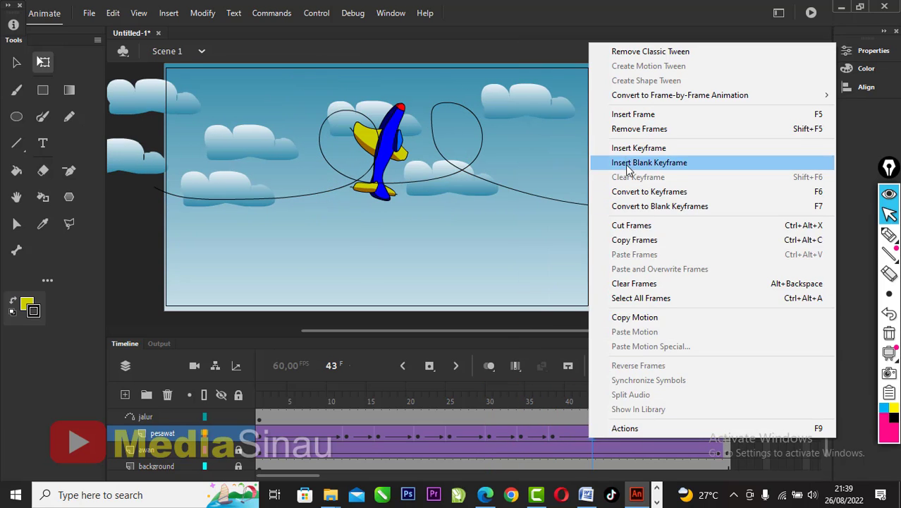
{"action": "left_click", "coordinate": [613, 149]}
{"action": "left_click_drag", "start_coordinate": [452, 146], "coordinate": [276, 278]}
- Insert a keyframe at frame 47 of the pesawat layer and rotate the airplane until it lies nearly level with its nose to the left
{"action": "left_click", "coordinate": [626, 442]}
{"action": "right_click", "coordinate": [627, 436]}
{"action": "left_click", "coordinate": [634, 148]}
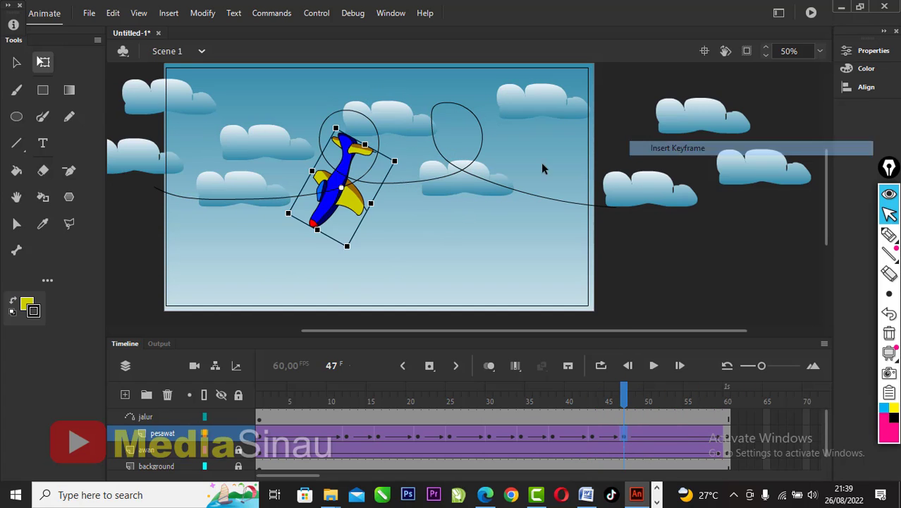
{"action": "left_click_drag", "start_coordinate": [345, 240], "coordinate": [395, 200]}
- Insert a keyframe at frame 55 of the pesawat layer, near the end of the flight path
{"action": "left_click", "coordinate": [672, 401]}
{"action": "left_click", "coordinate": [688, 401]}
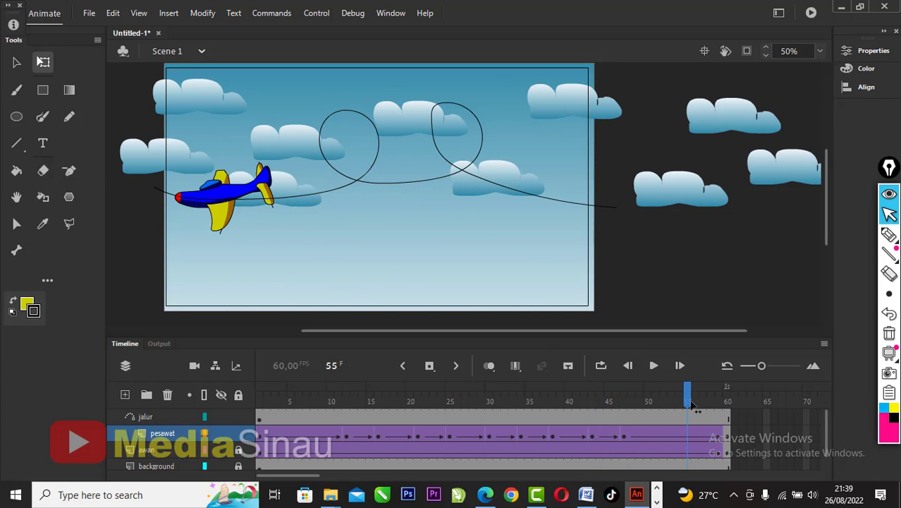
{"action": "right_click", "coordinate": [688, 437]}
{"action": "left_click", "coordinate": [694, 145]}
- Play the animation, enable looping with the range extended over frames 1 to 60, and preview it again
{"action": "key", "text": "Return"}
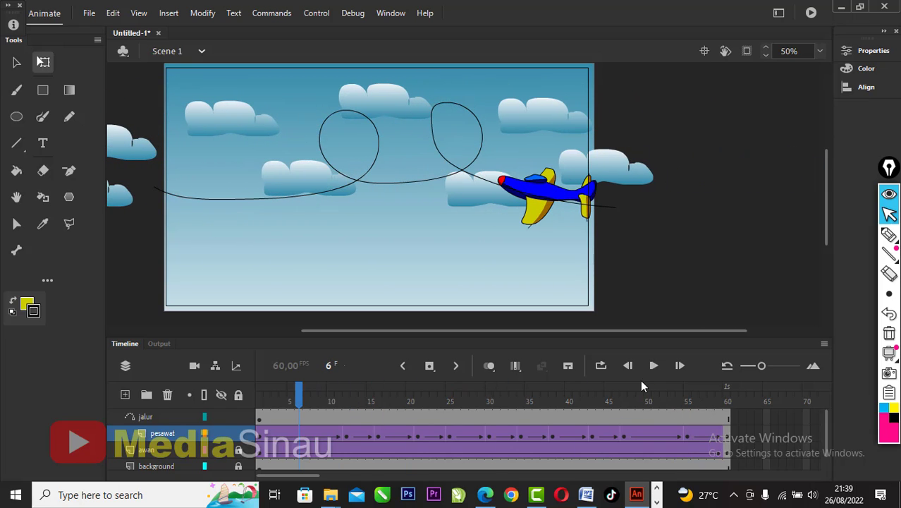
{"action": "left_click", "coordinate": [598, 366]}
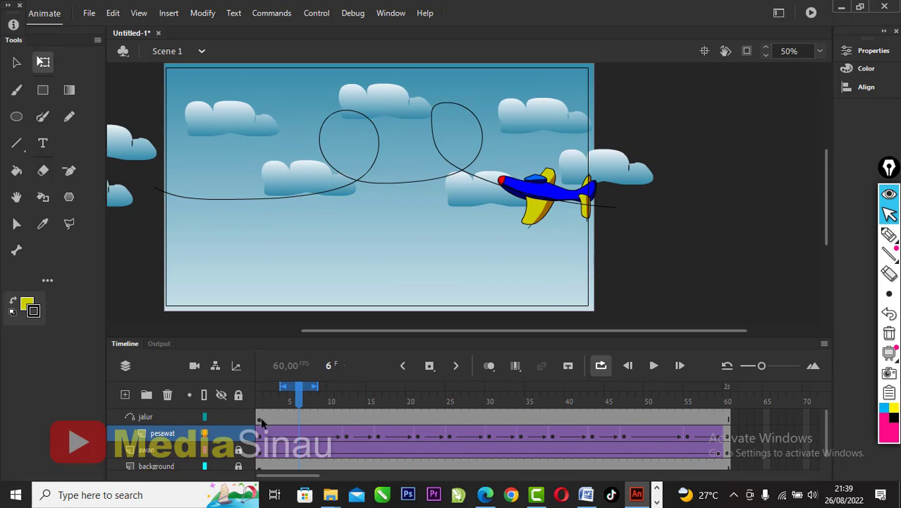
{"action": "left_click_drag", "start_coordinate": [272, 387], "coordinate": [257, 387]}
{"action": "left_click_drag", "start_coordinate": [316, 387], "coordinate": [726, 387]}
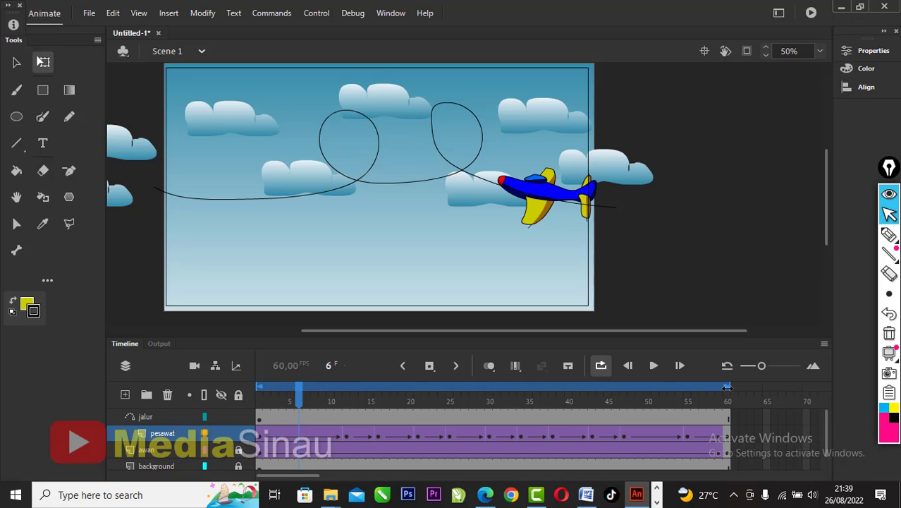
{"action": "left_click", "coordinate": [654, 366]}
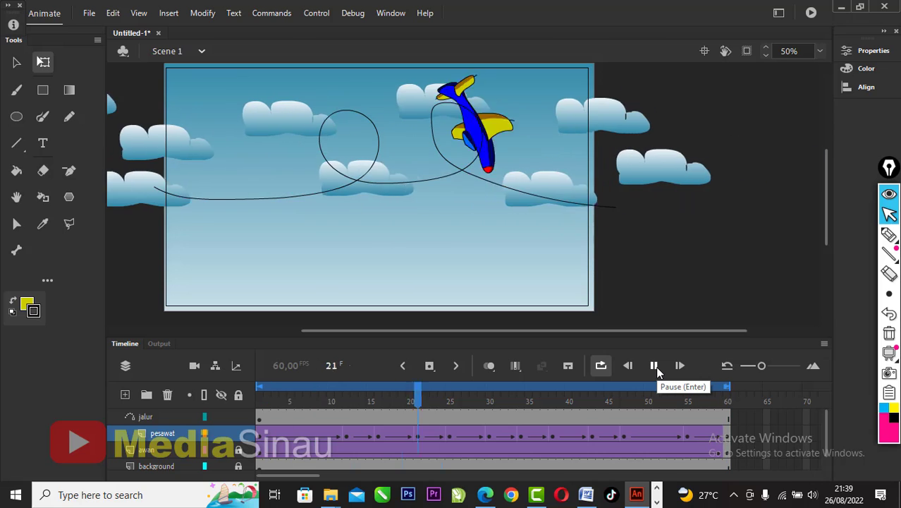